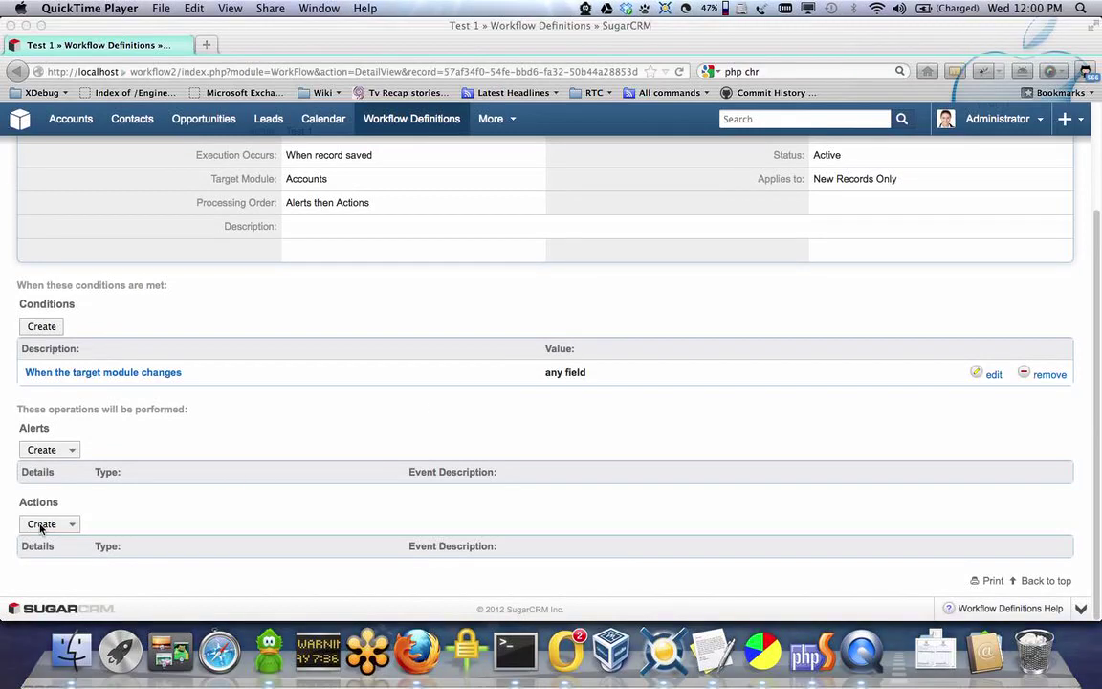
- Start a new workflow action that creates a record in a module associated with the target module
left_click(455, 301)
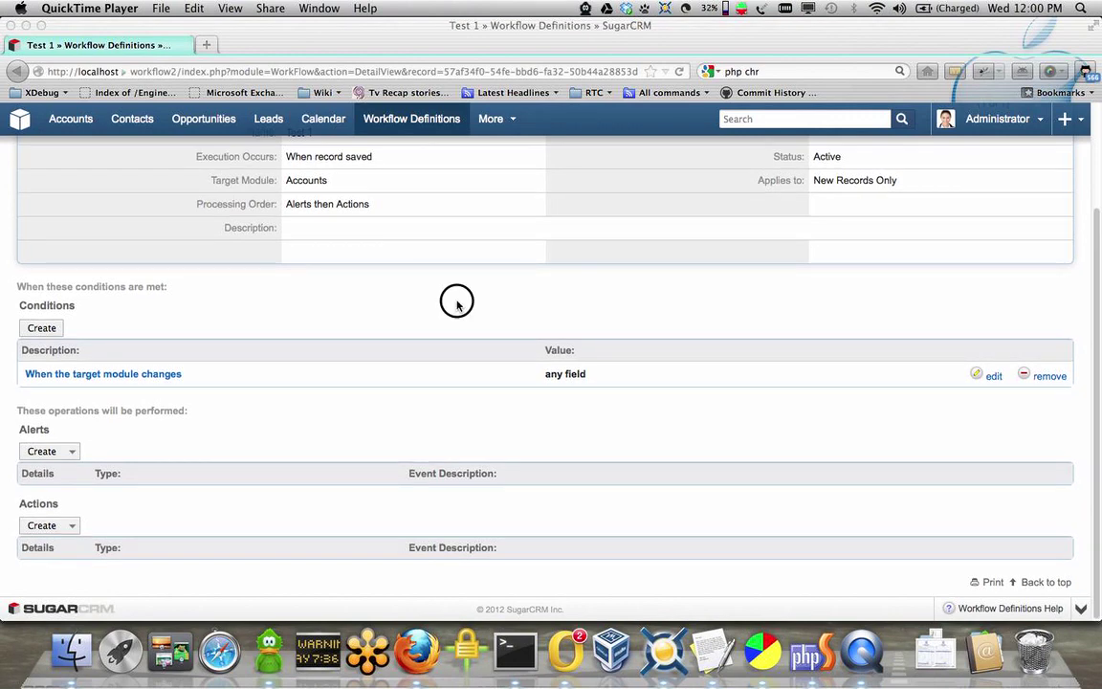
scroll(385, 239, "up", 3)
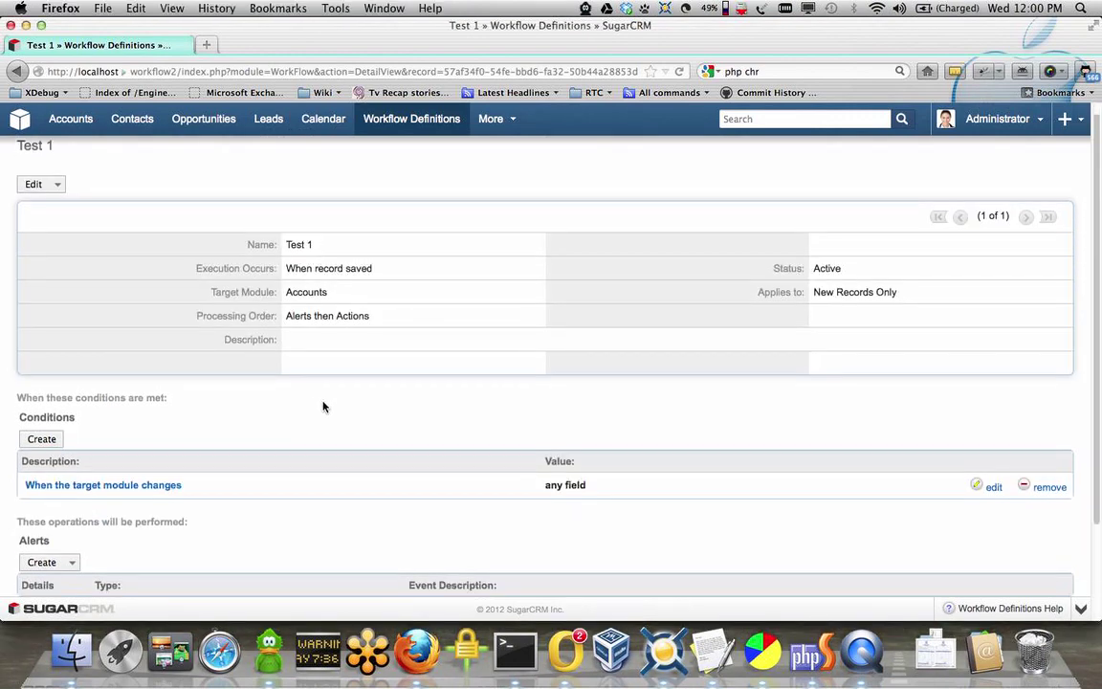
scroll(322, 406, "down", 3)
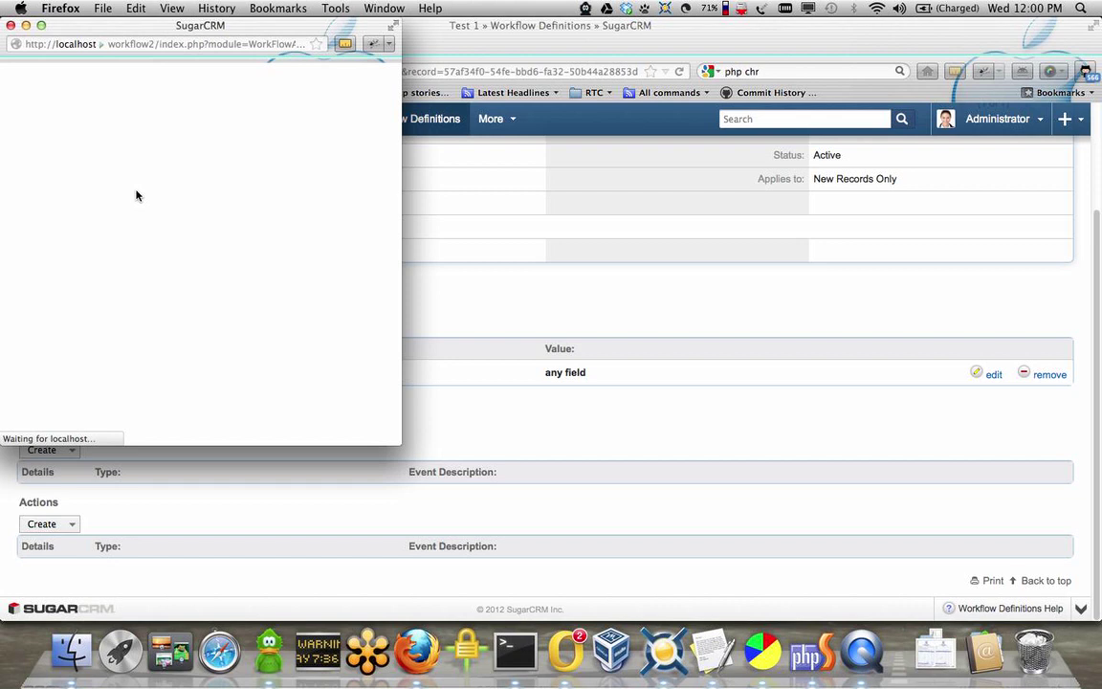
left_click(23, 132)
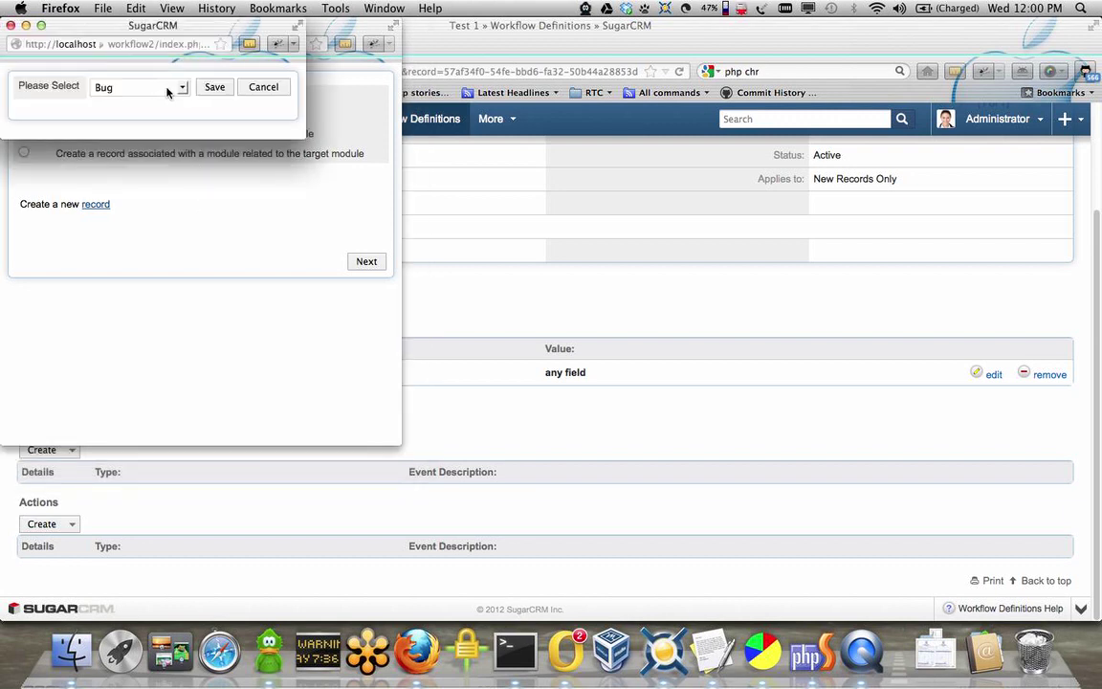
- Choose Task as the type of record the action creates and continue to its field settings
left_click(168, 90)
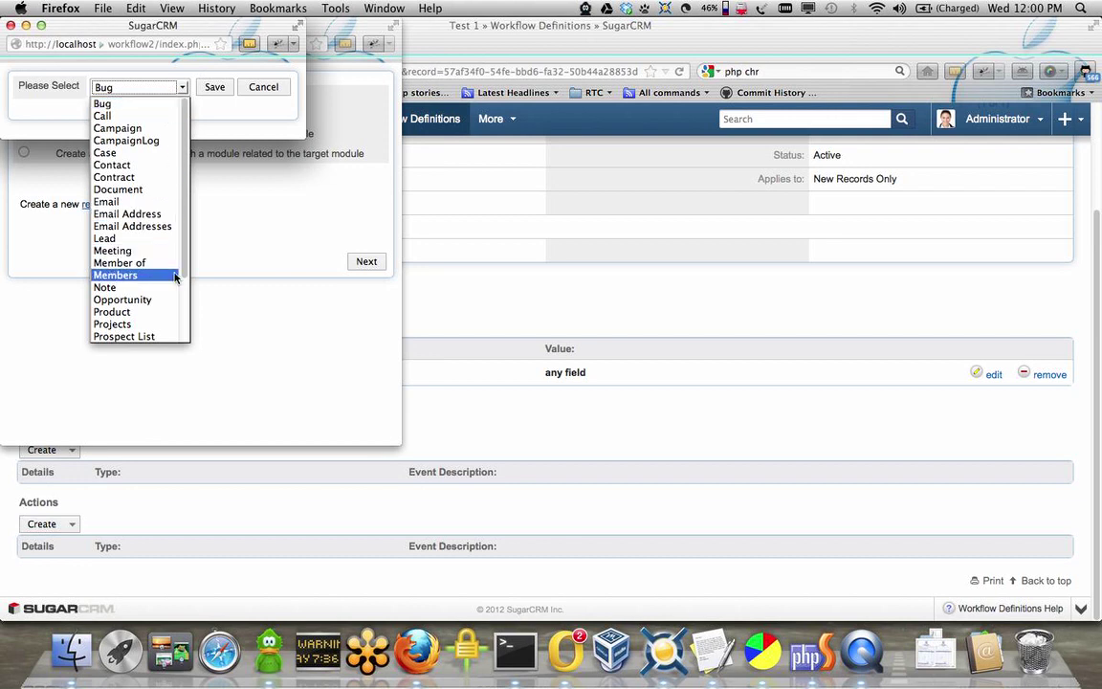
scroll(185, 297, "down", 2)
left_click(131, 297)
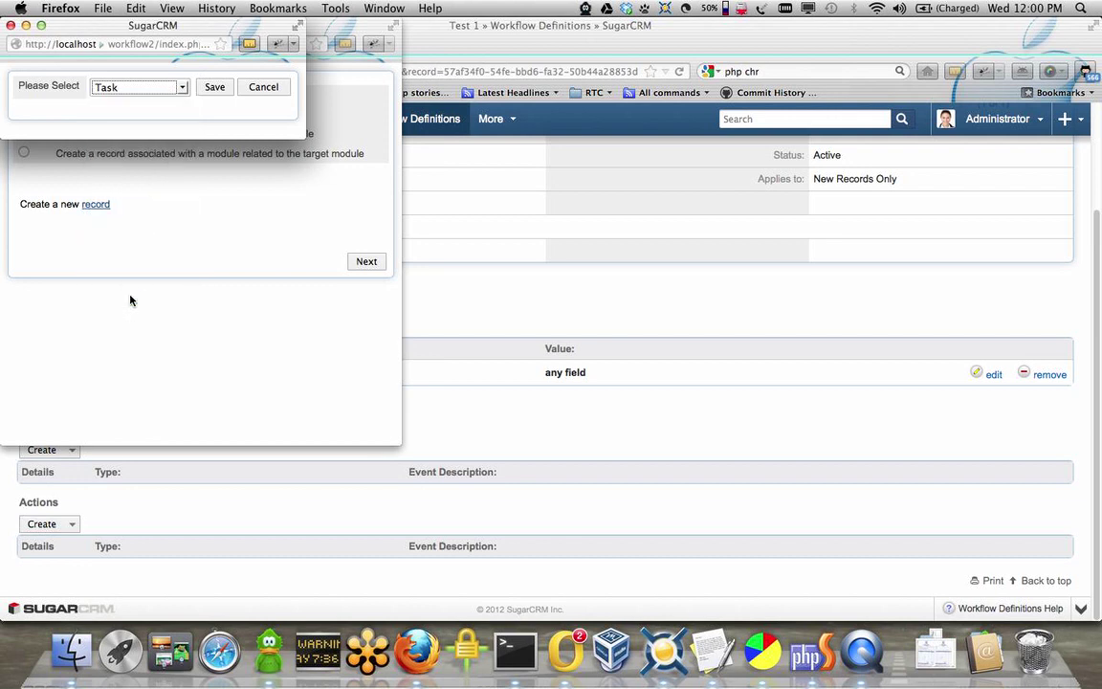
left_click(214, 87)
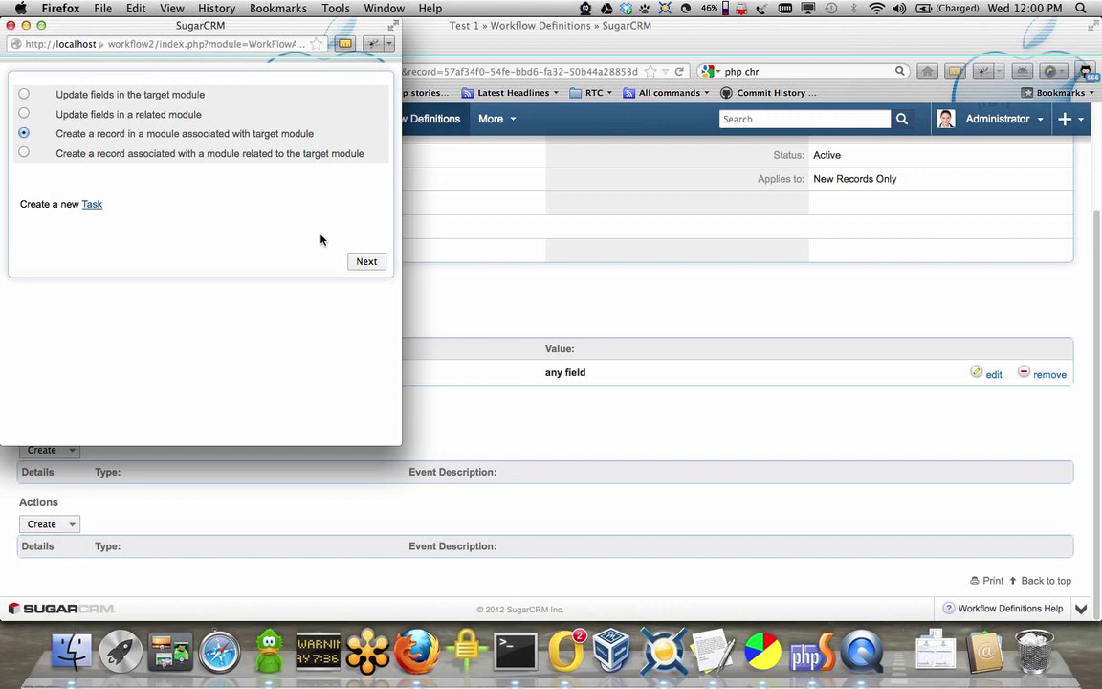
left_click(367, 261)
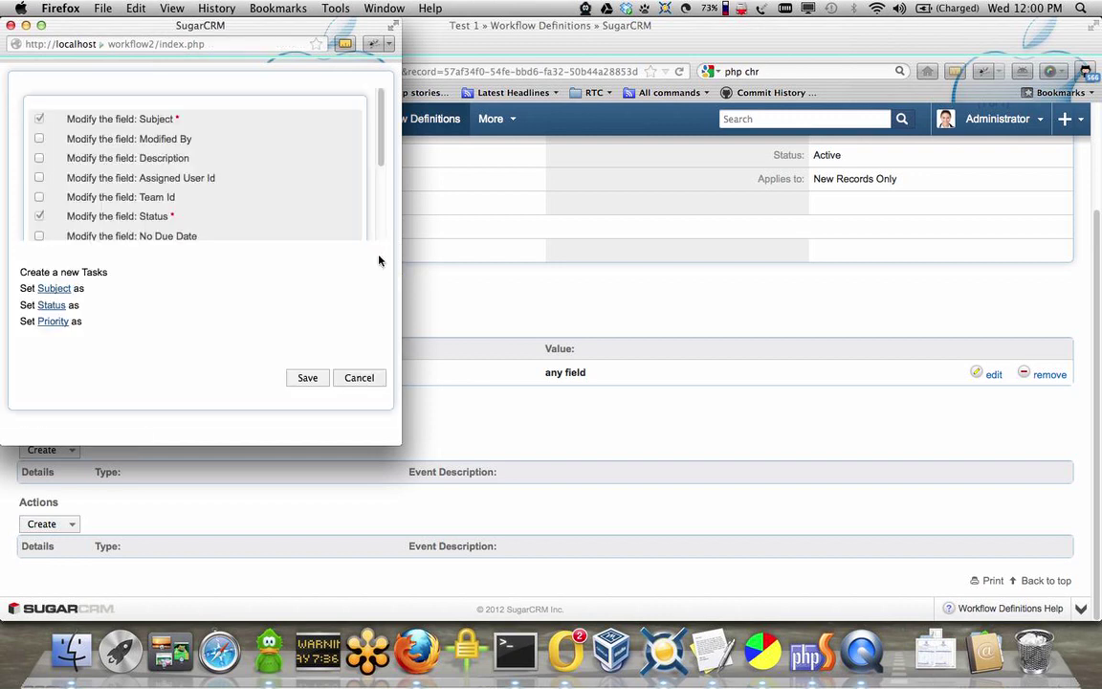
- Set the new task's Subject to "Do the work for" followed by the account's Name field, and save it
left_click(53, 289)
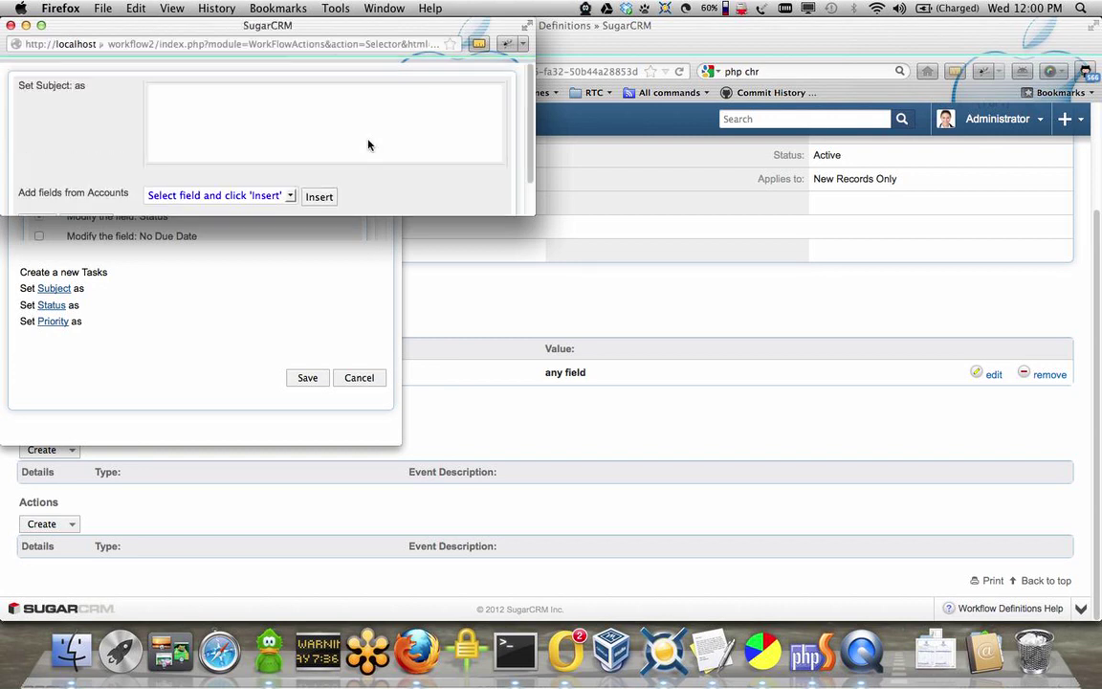
left_click(173, 95)
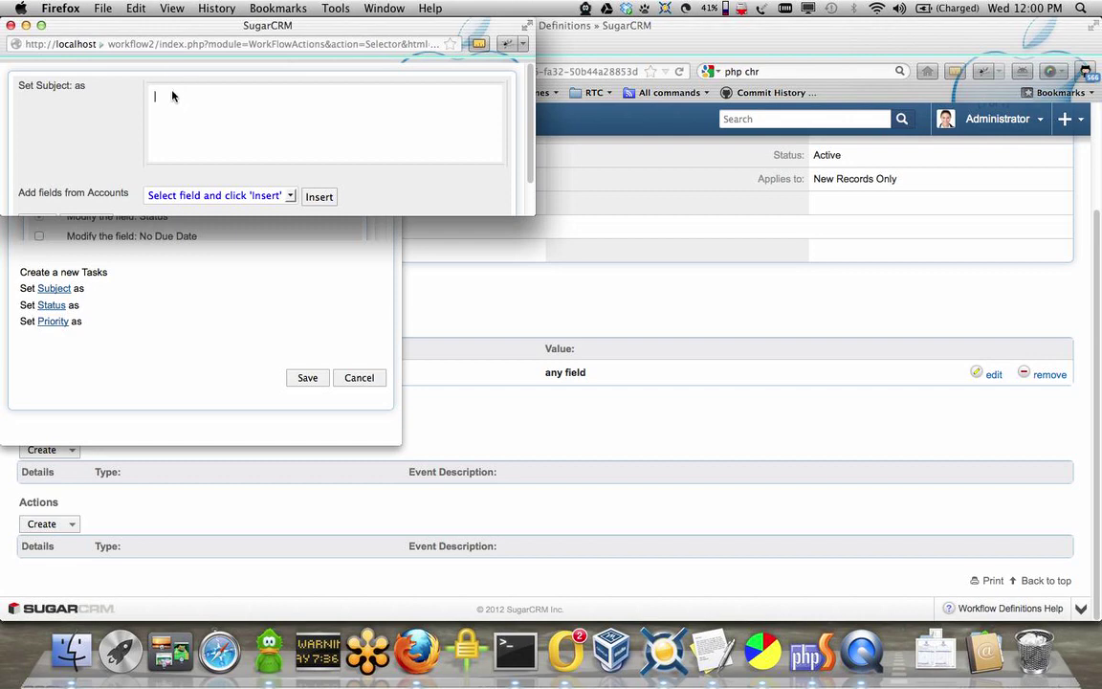
left_click(517, 213)
left_click_drag(515, 253, 517, 260)
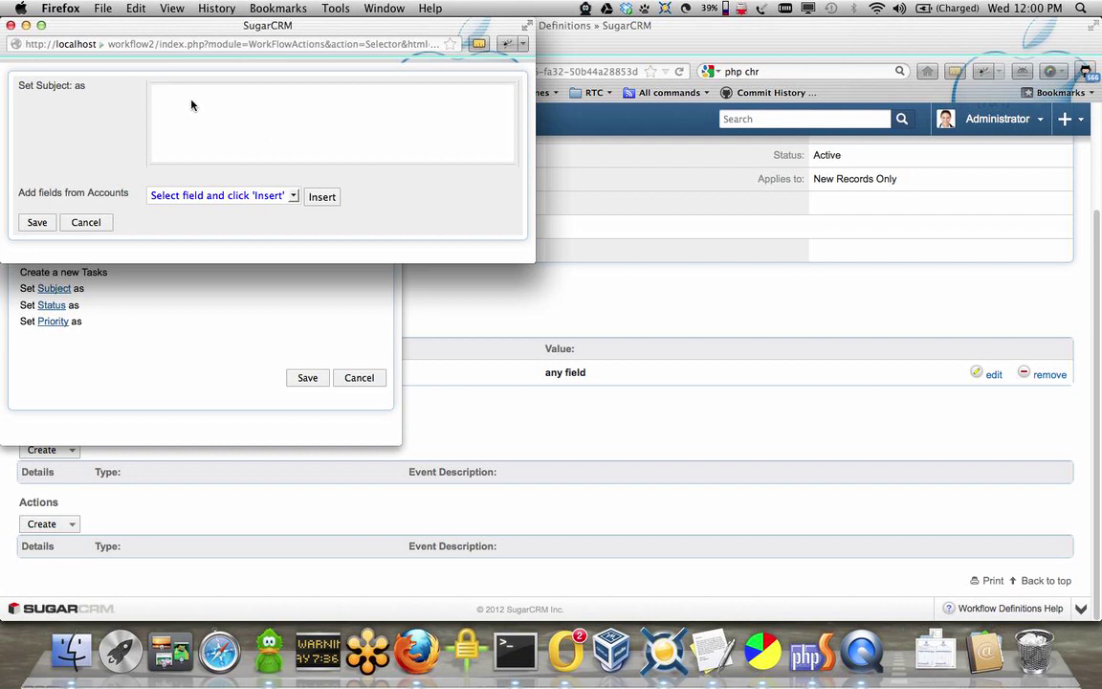
type("Do the work for")
left_click(293, 197)
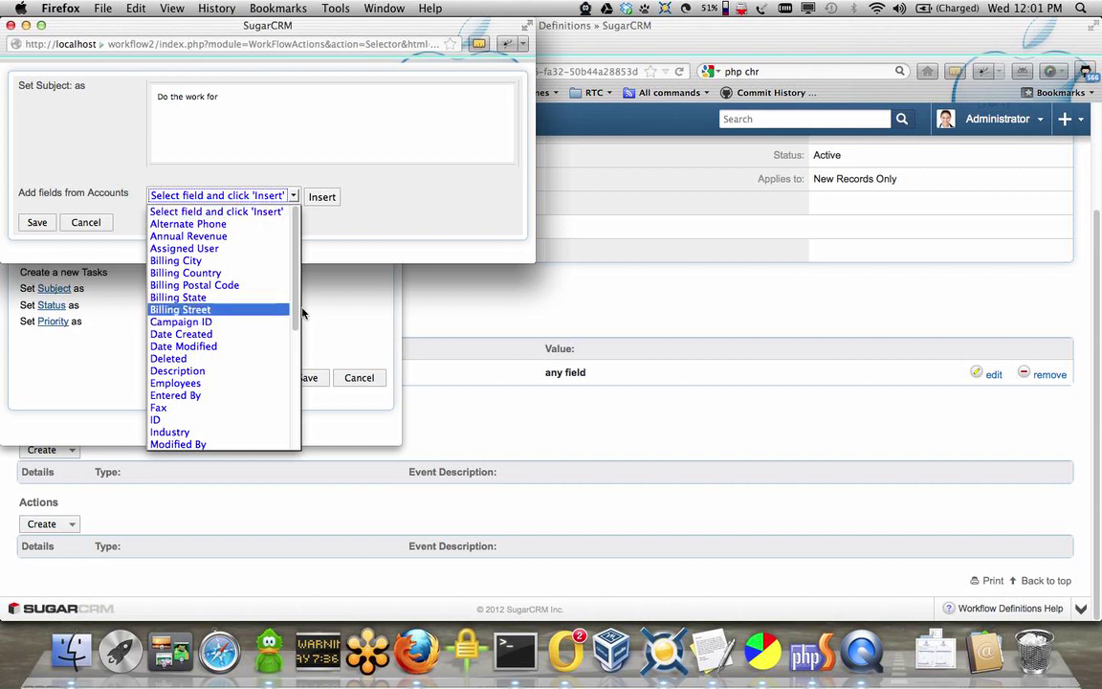
left_click_drag(296, 323, 293, 346)
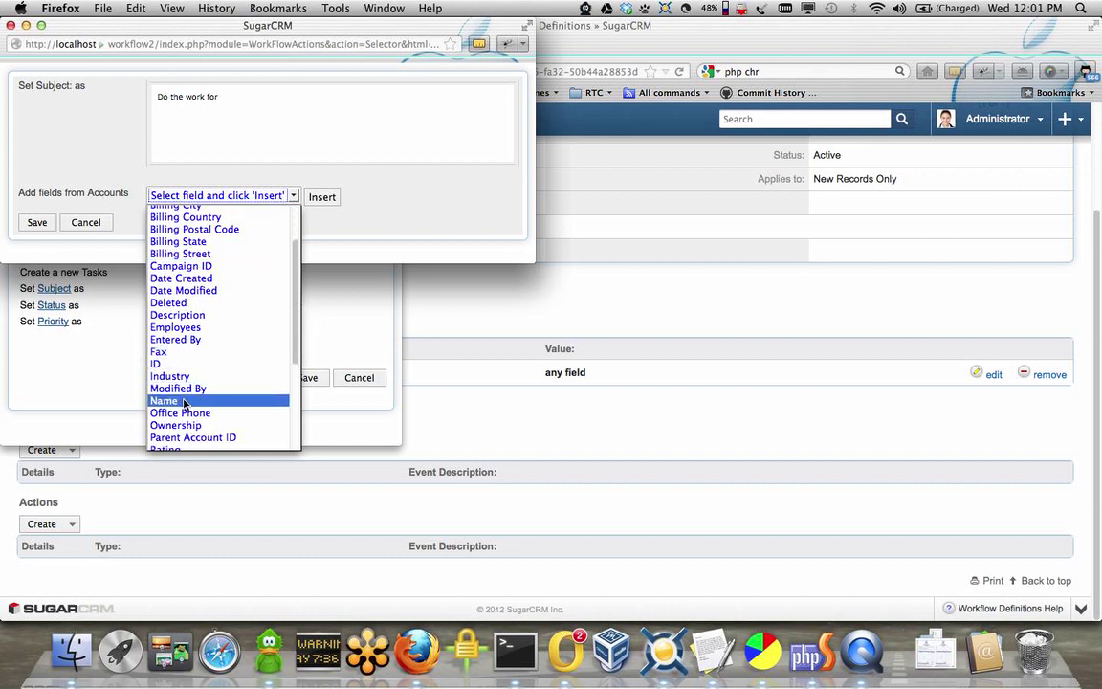
key("Escape")
key("Down")
left_click(320, 196)
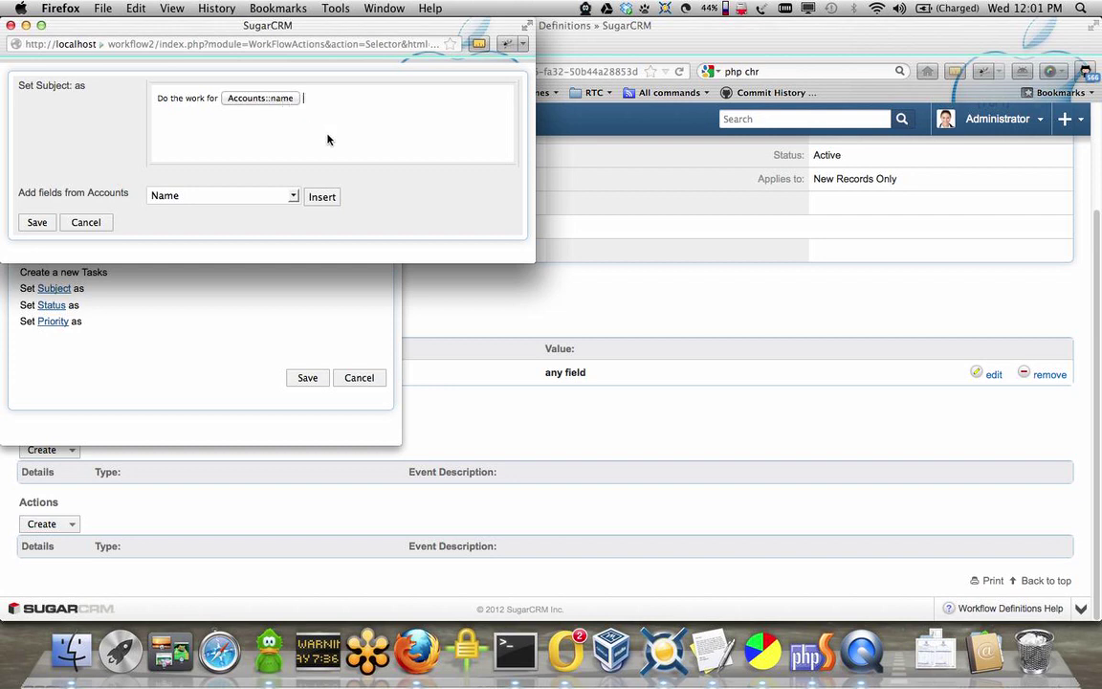
left_click(37, 223)
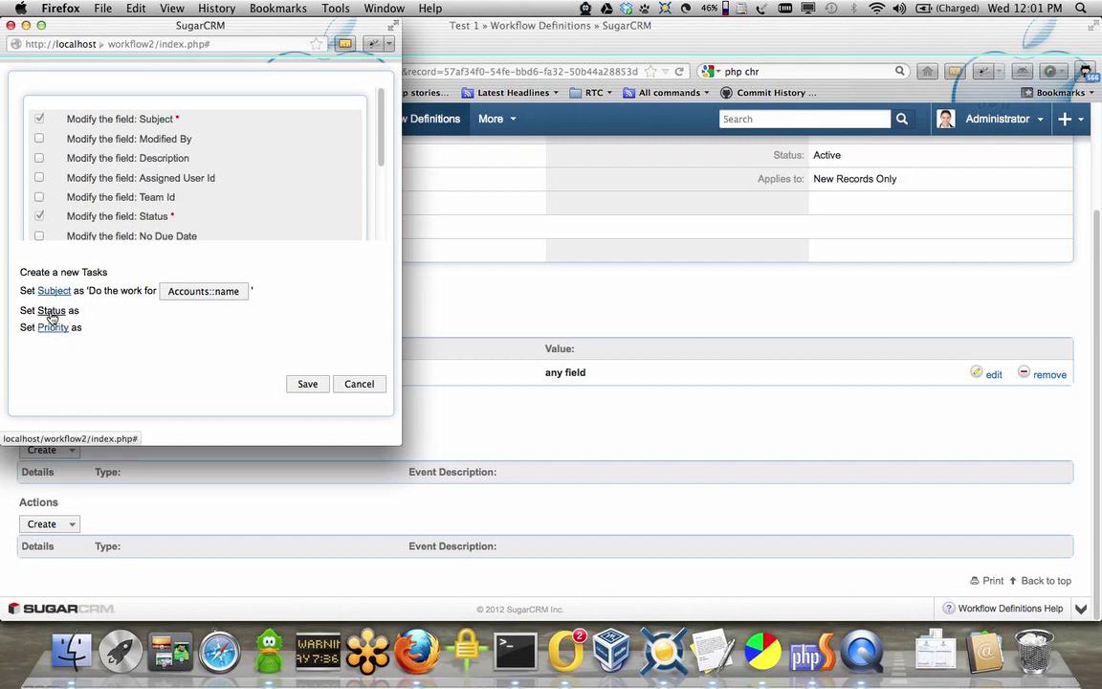
- Set the new task's Status to Not Started and its Priority to High
left_click(52, 312)
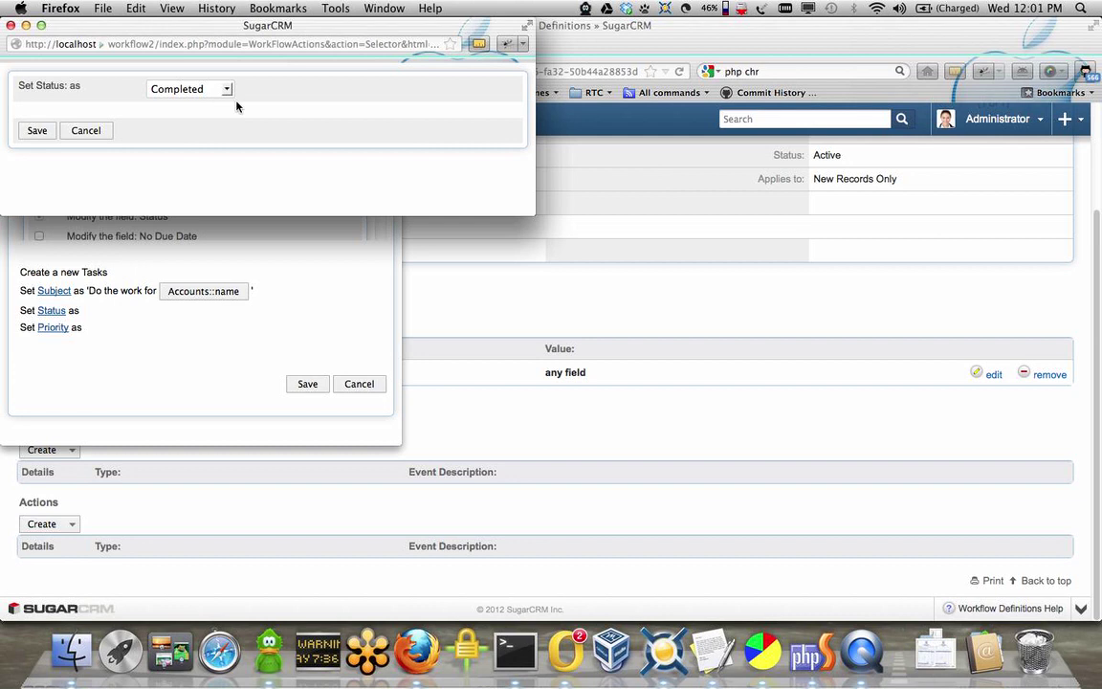
left_click(209, 89)
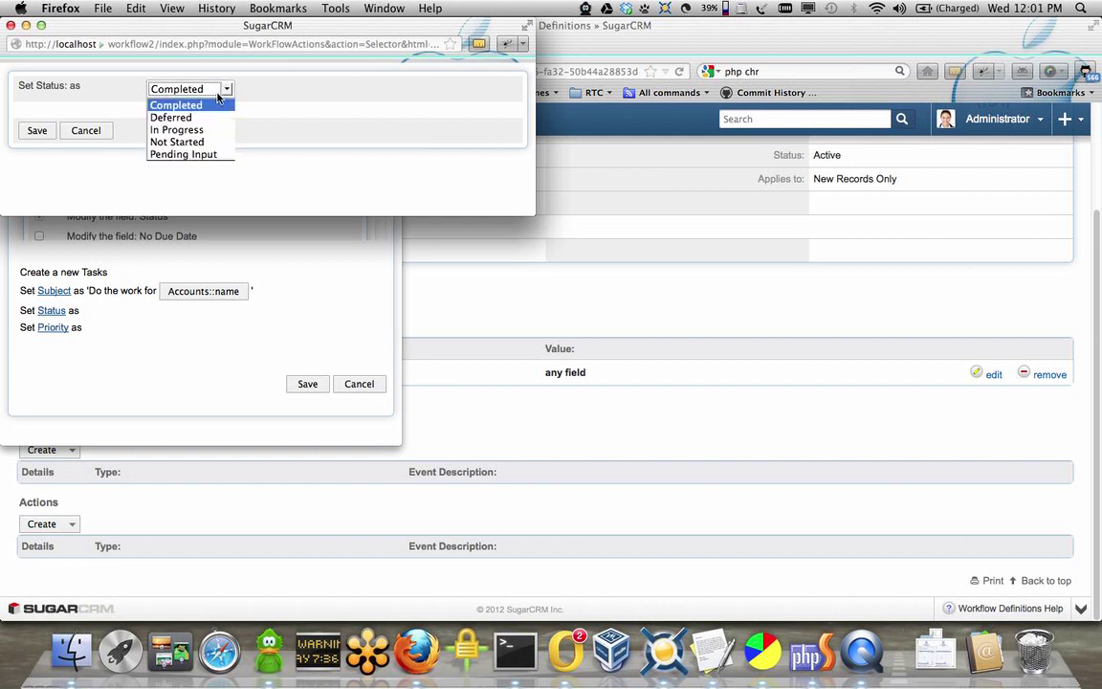
left_click(192, 141)
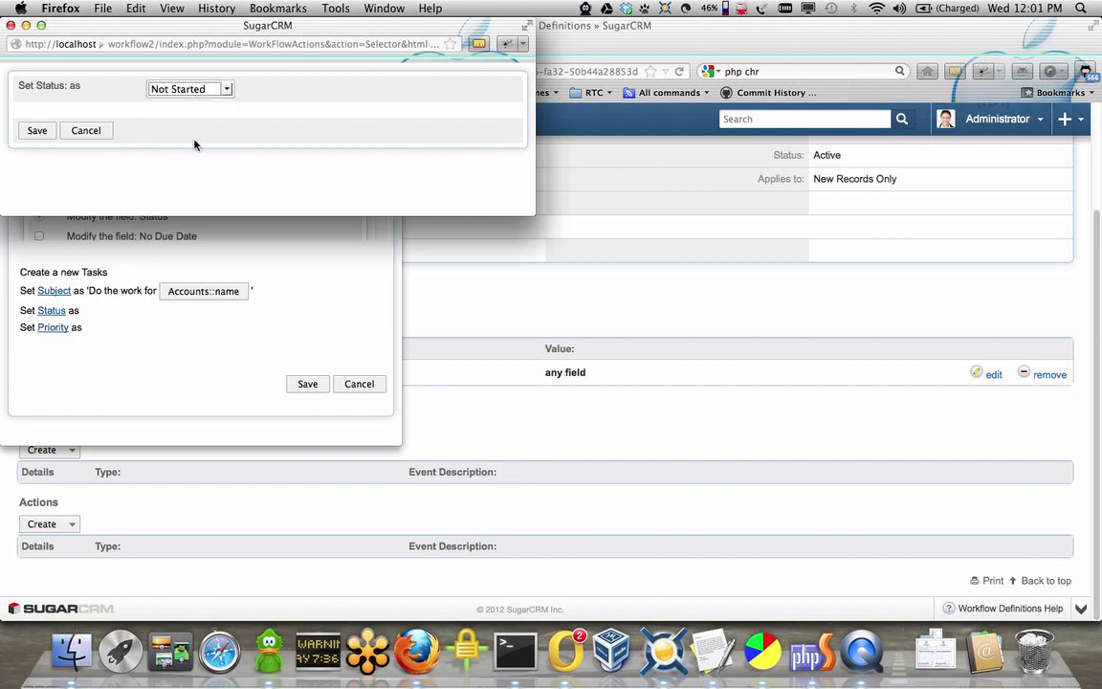
left_click(38, 132)
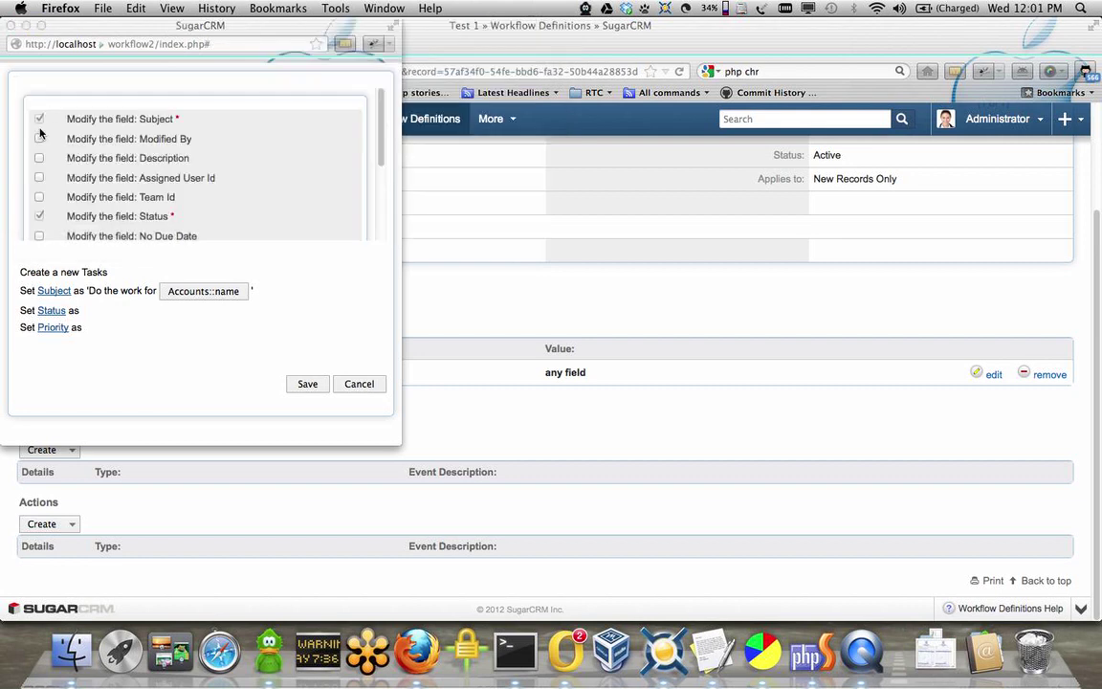
left_click(52, 328)
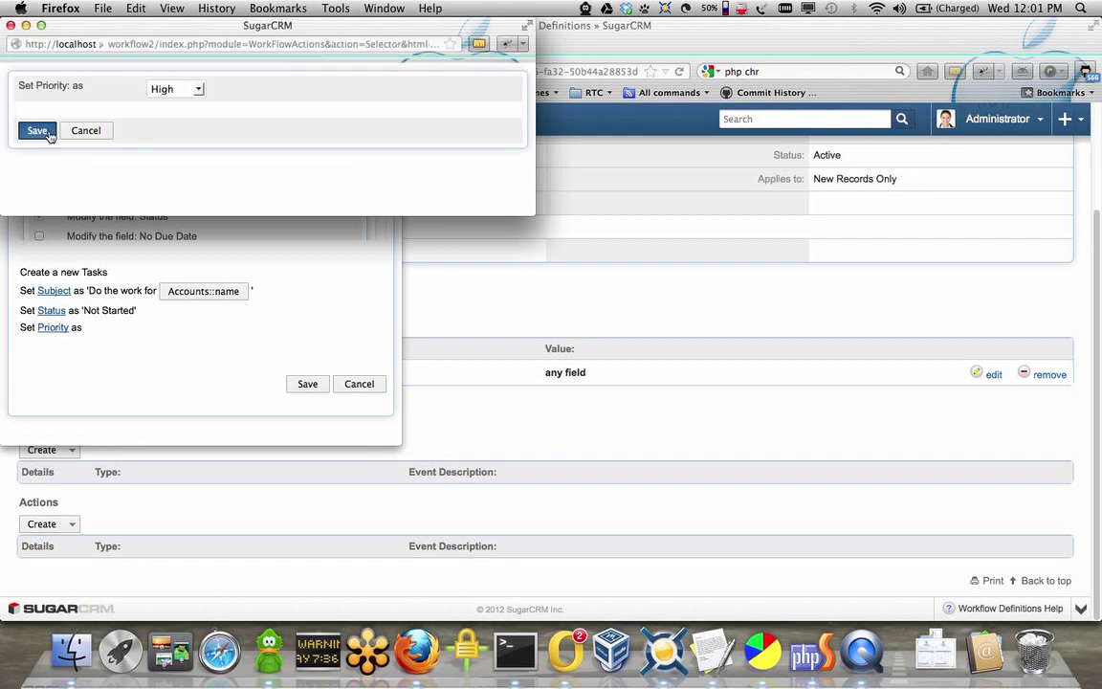
left_click(43, 130)
- Include the Description field and begin its text with "This record was created" followed by the account's Date Created field
mouse_move(378, 141)
left_mouse_down()
mouse_move(378, 218)
mouse_move(376, 135)
left_mouse_up()
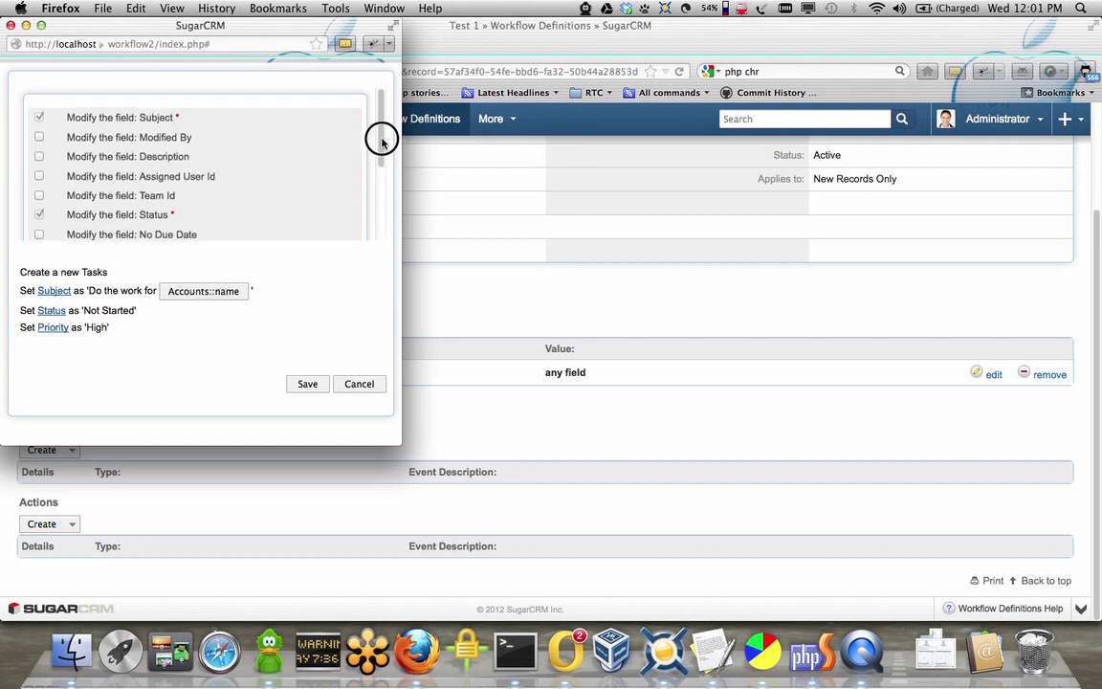
left_click(38, 158)
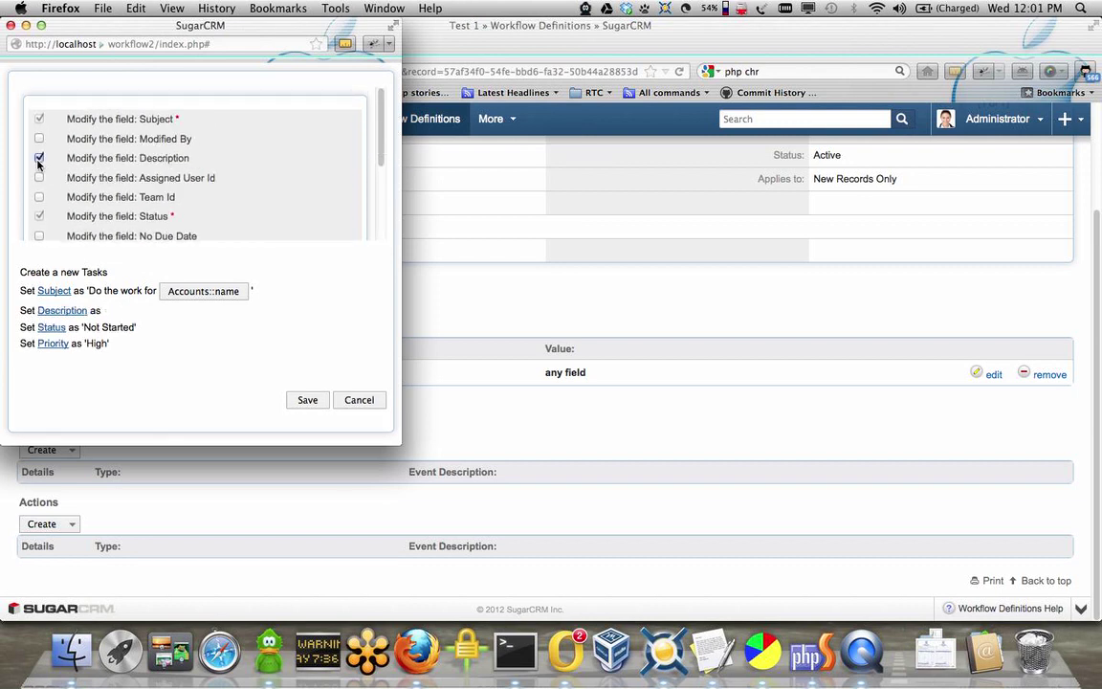
left_click(60, 311)
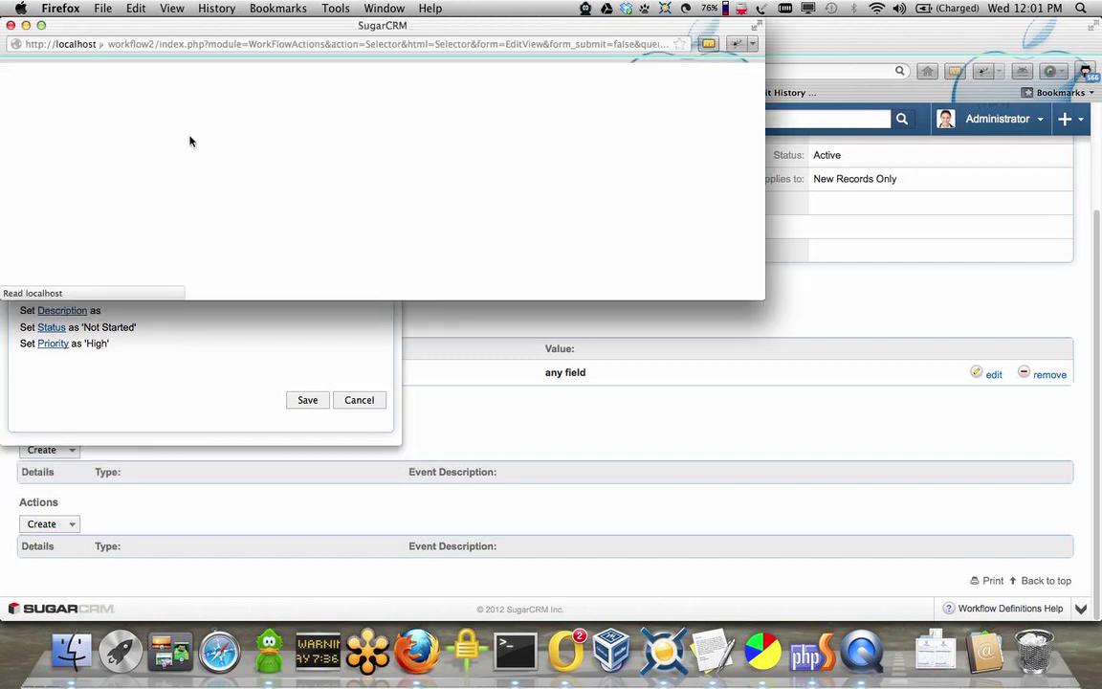
left_click(223, 99)
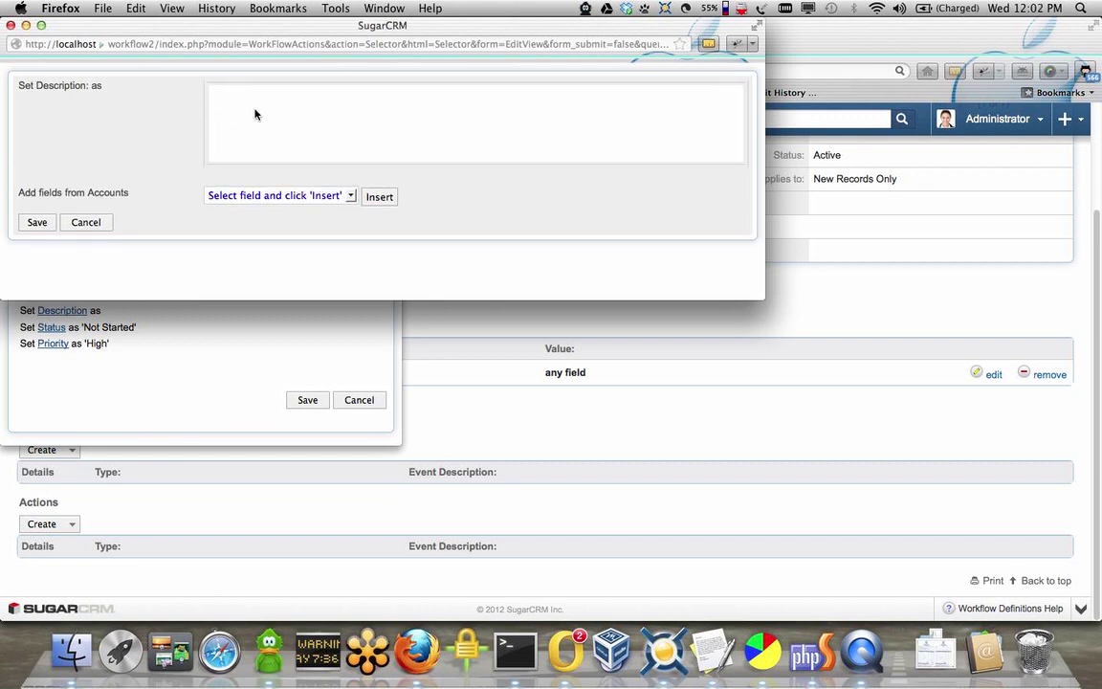
type("This record was created")
left_click(295, 196)
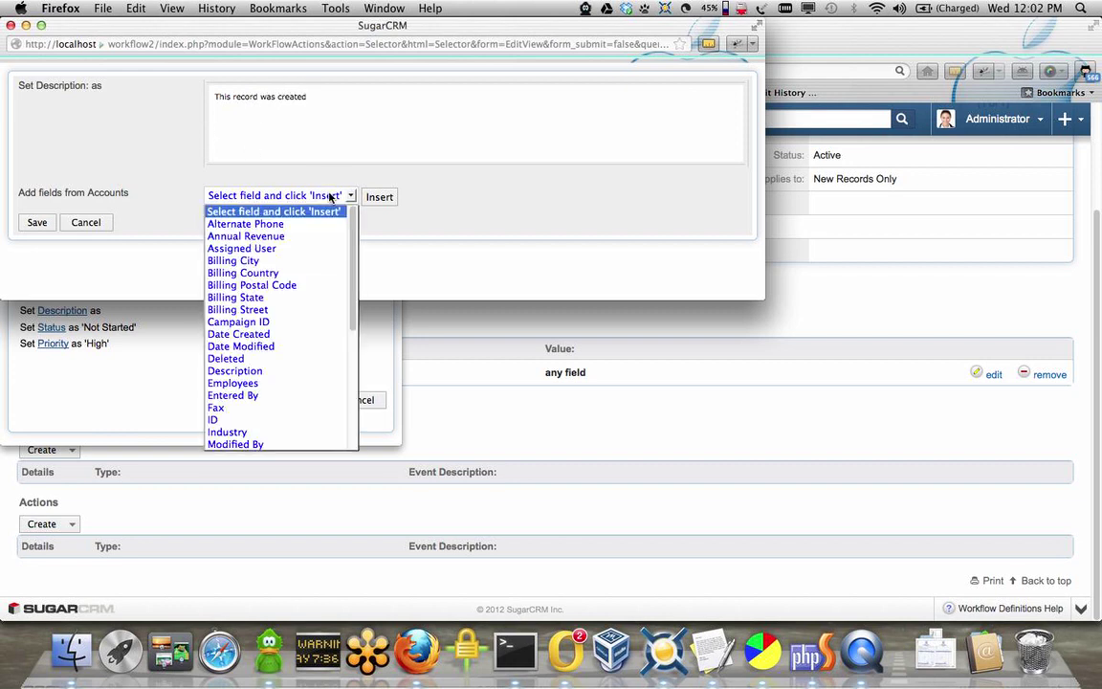
left_click(244, 334)
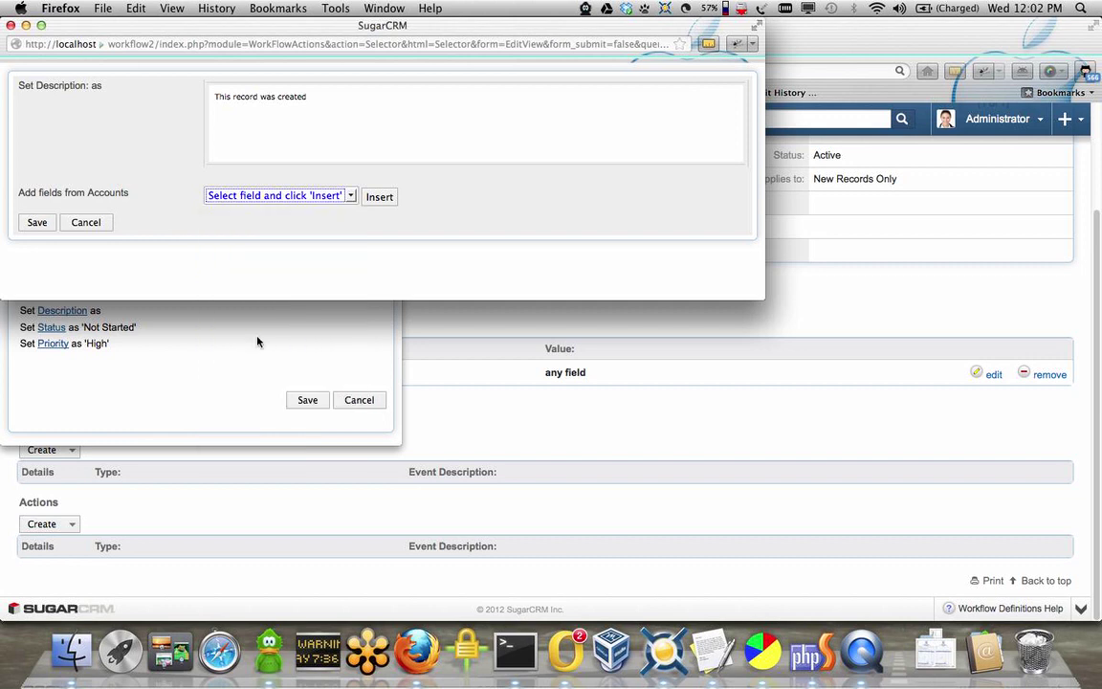
left_click(372, 200)
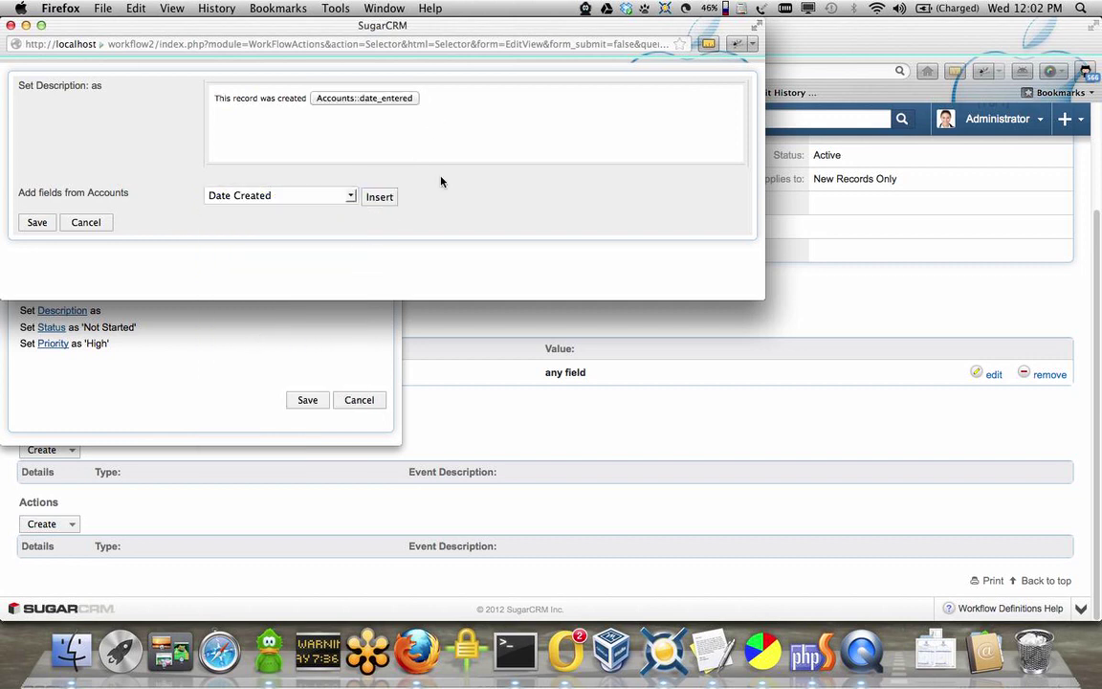
- Continue the description with "by" followed by the account's Entered By field
type("by")
left_click(347, 195)
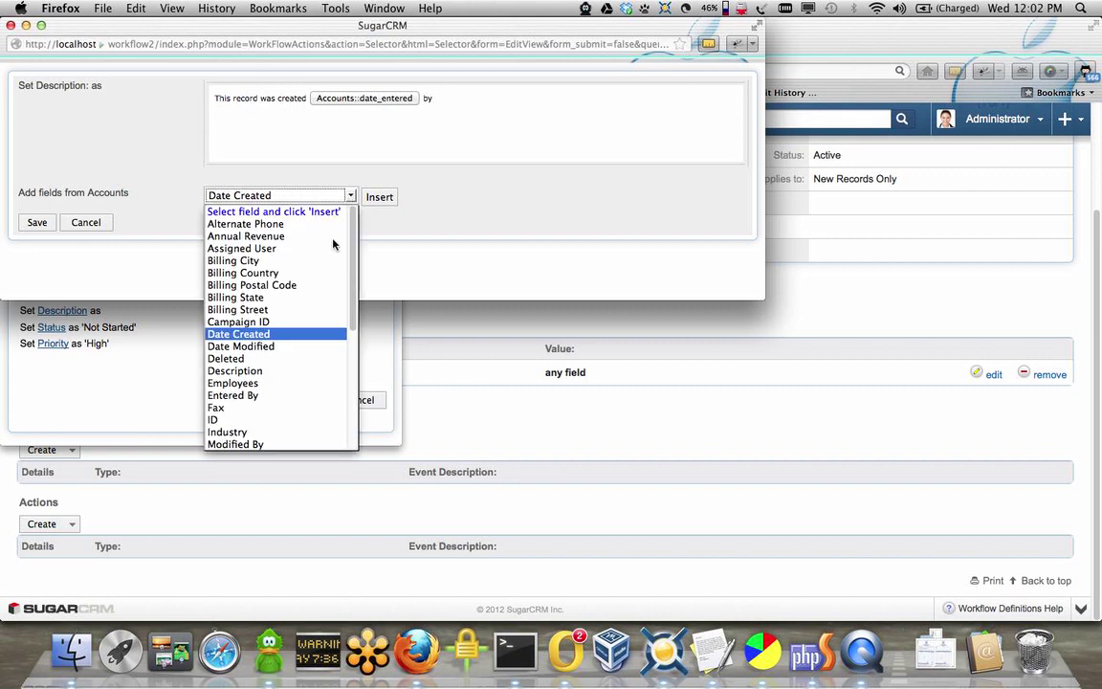
left_click(271, 395)
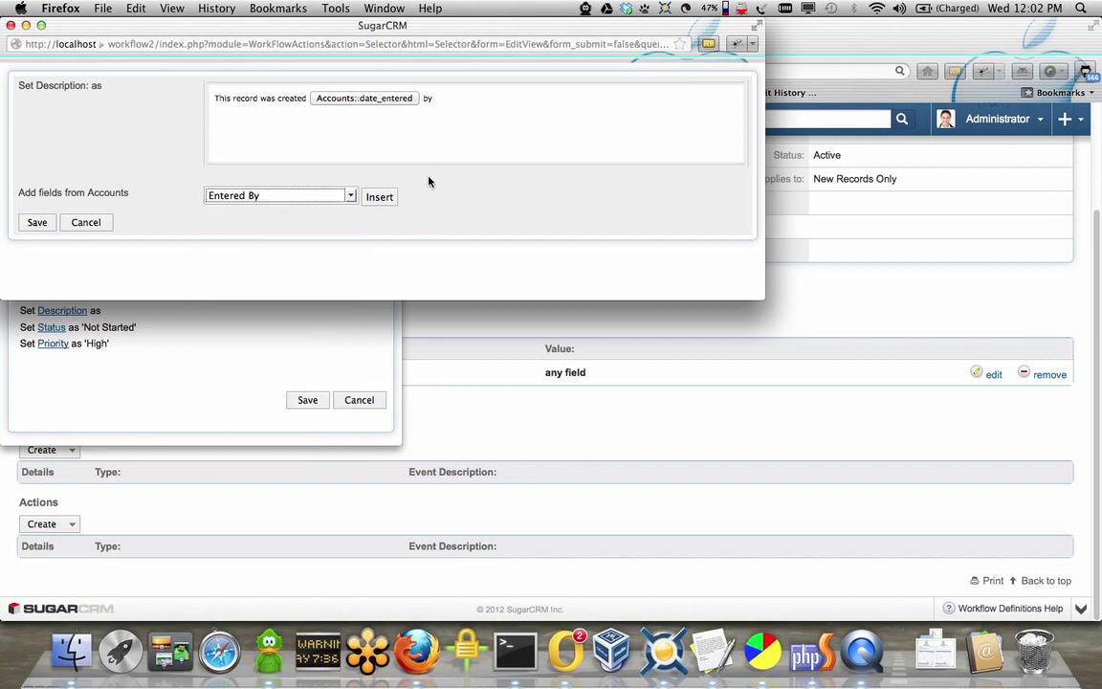
left_click(387, 196)
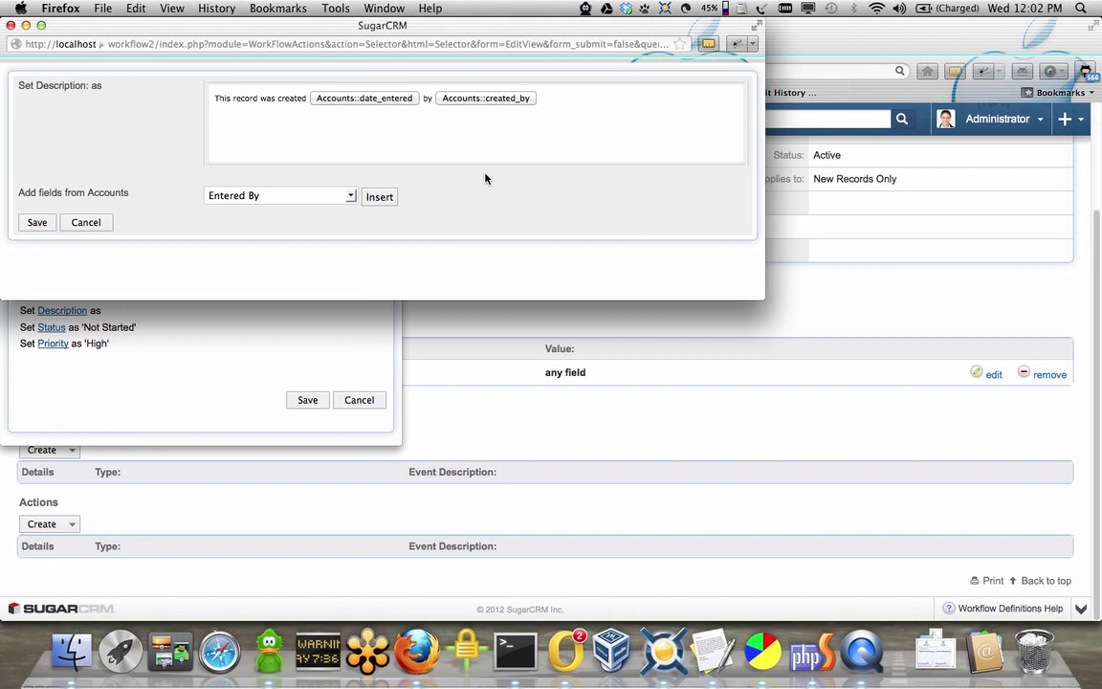
- Add a second description line, "The phone number is" followed by the account's Office Phone field, and save the description
type("The phone number is")
left_click(351, 195)
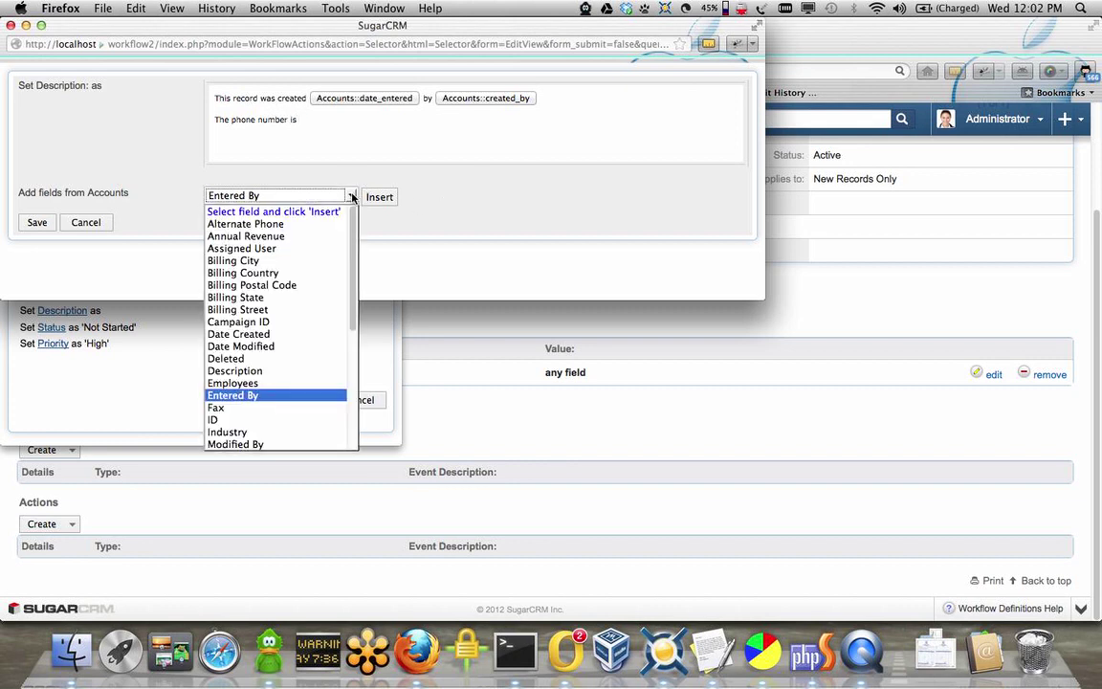
left_click_drag(355, 291, 351, 332)
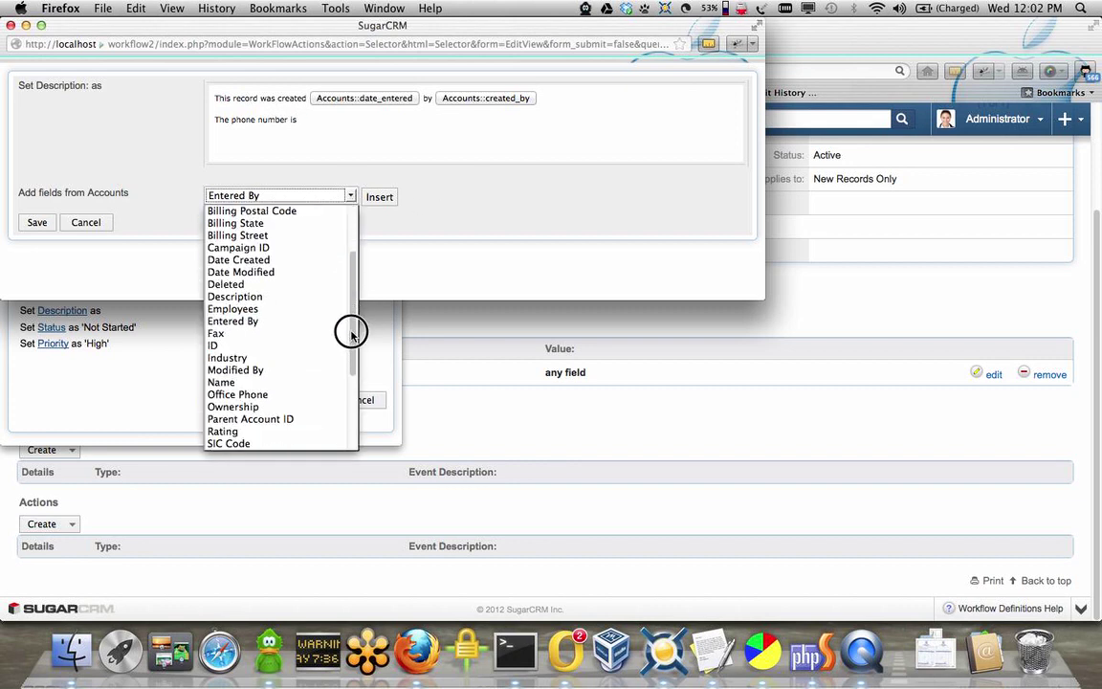
left_click(287, 394)
left_click(379, 197)
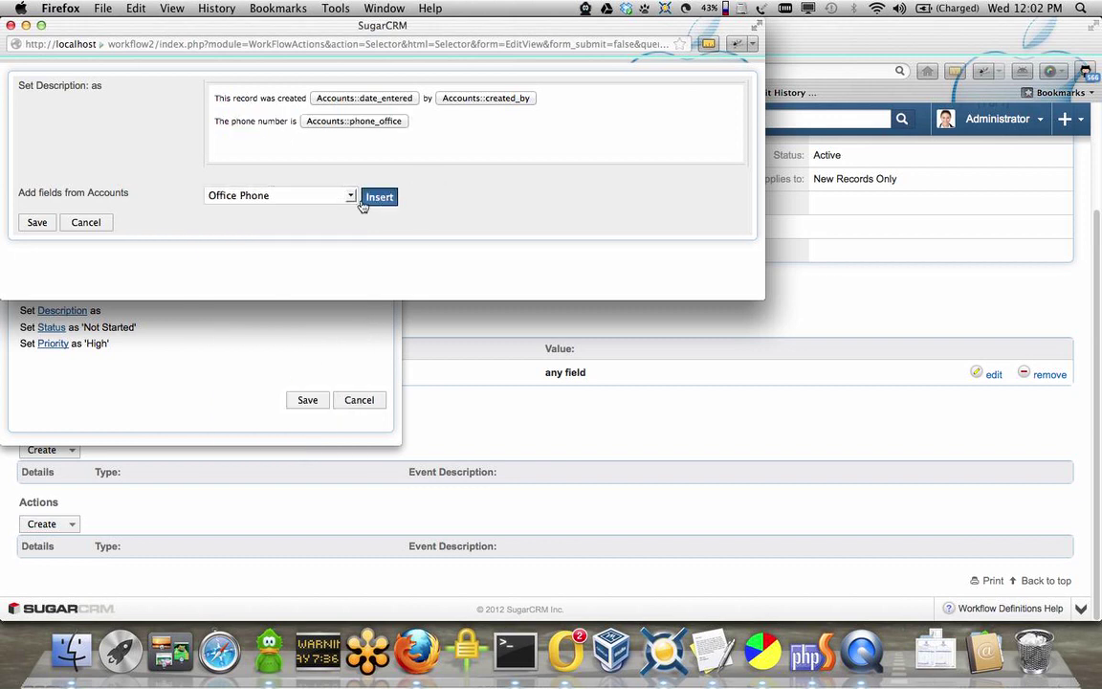
left_click(37, 222)
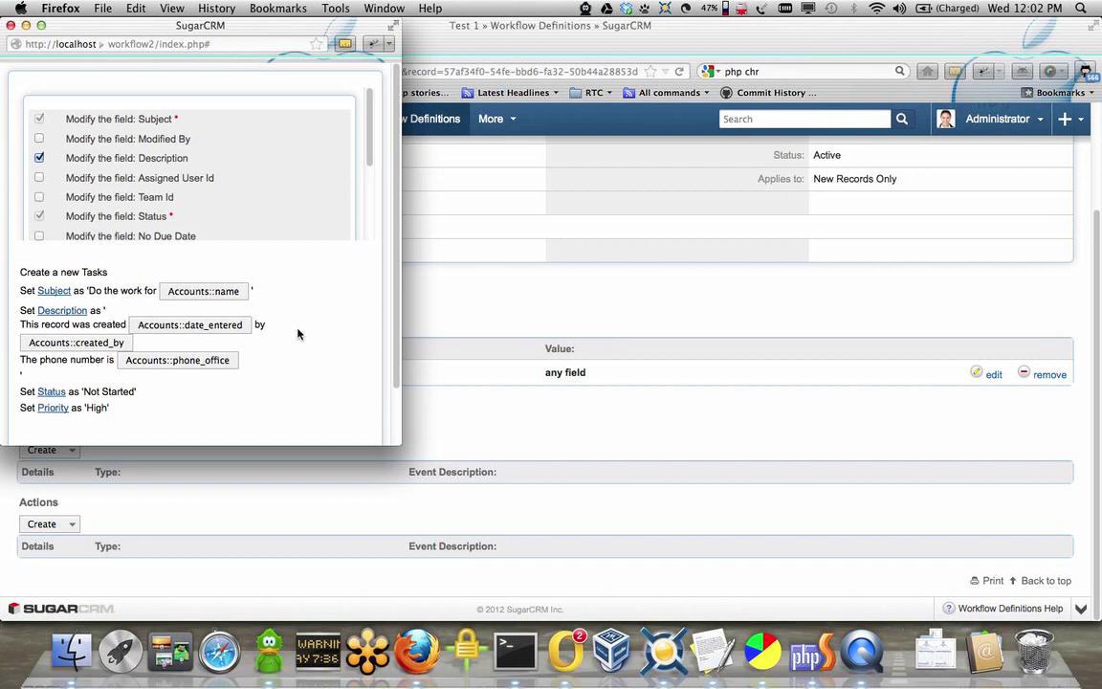
left_click(206, 327)
left_click(3, 310)
scroll(399, 422, "down", 2)
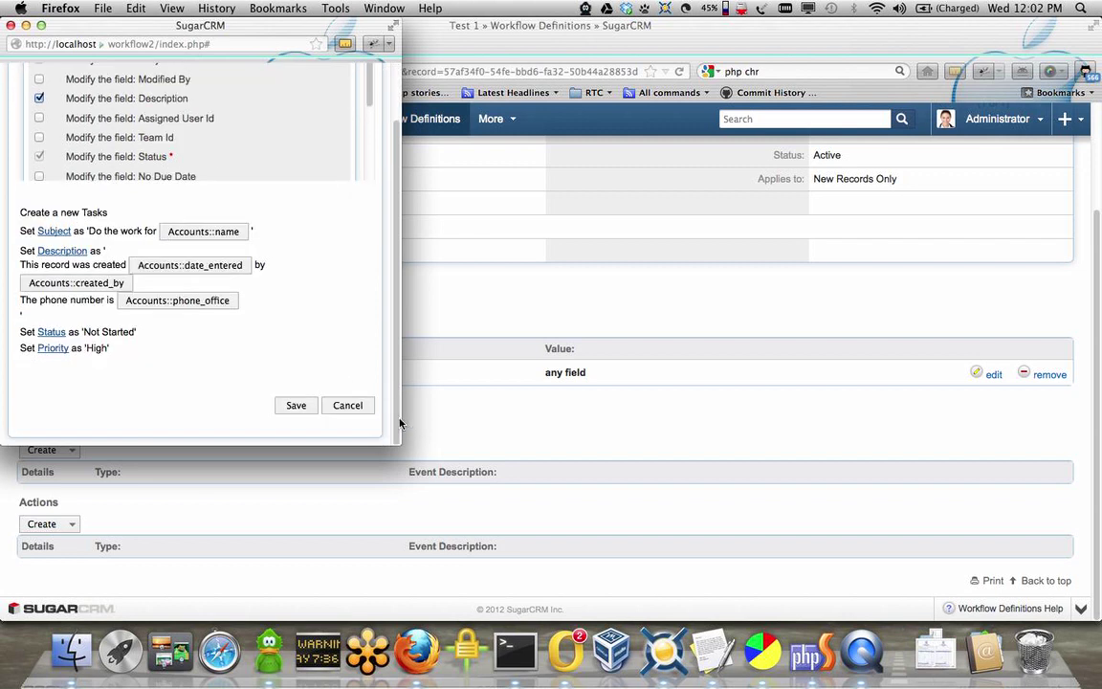
- Save the new task action and expand its details in the workflow's Actions list
left_click(289, 407)
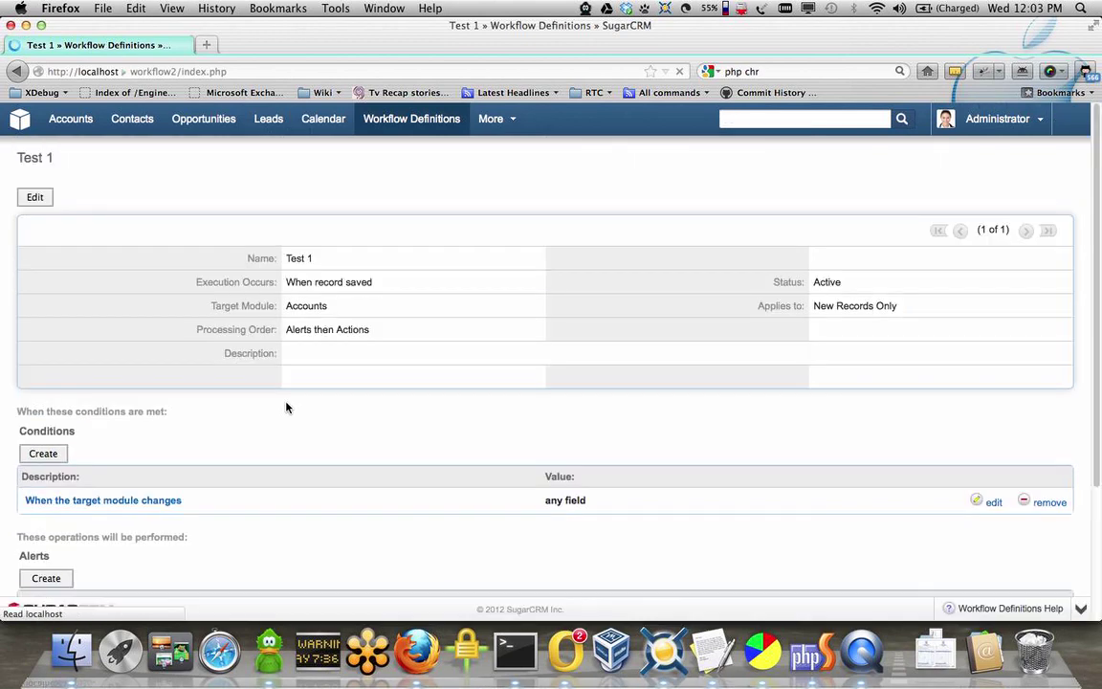
scroll(287, 430, "down", 3)
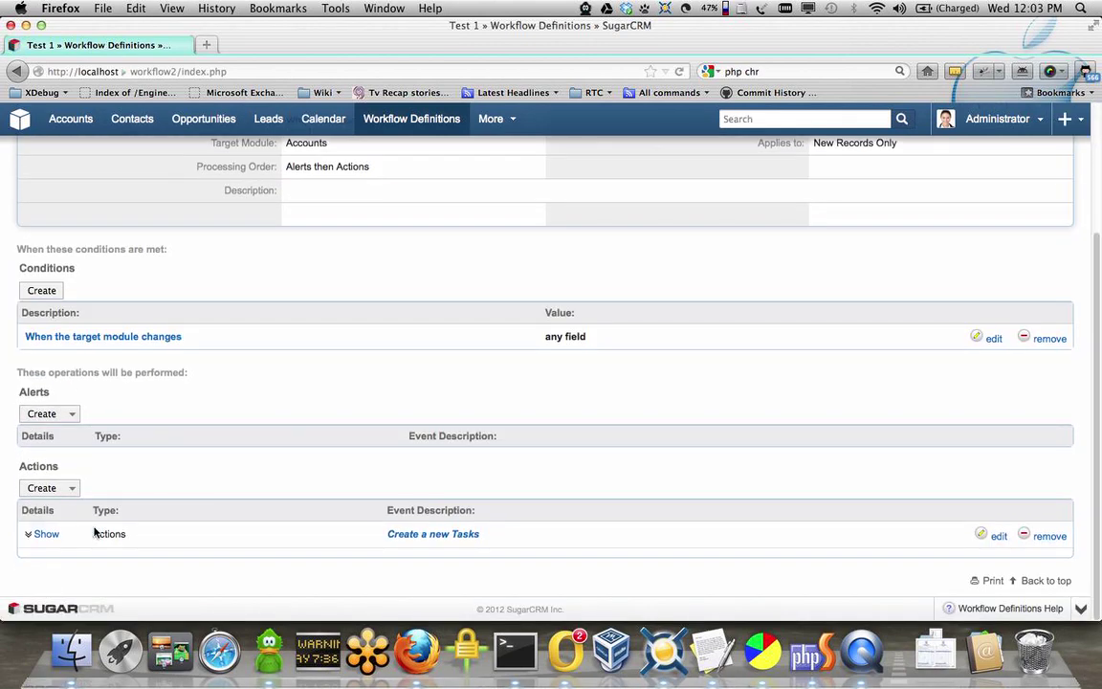
left_click(28, 535)
scroll(325, 450, "down", 2)
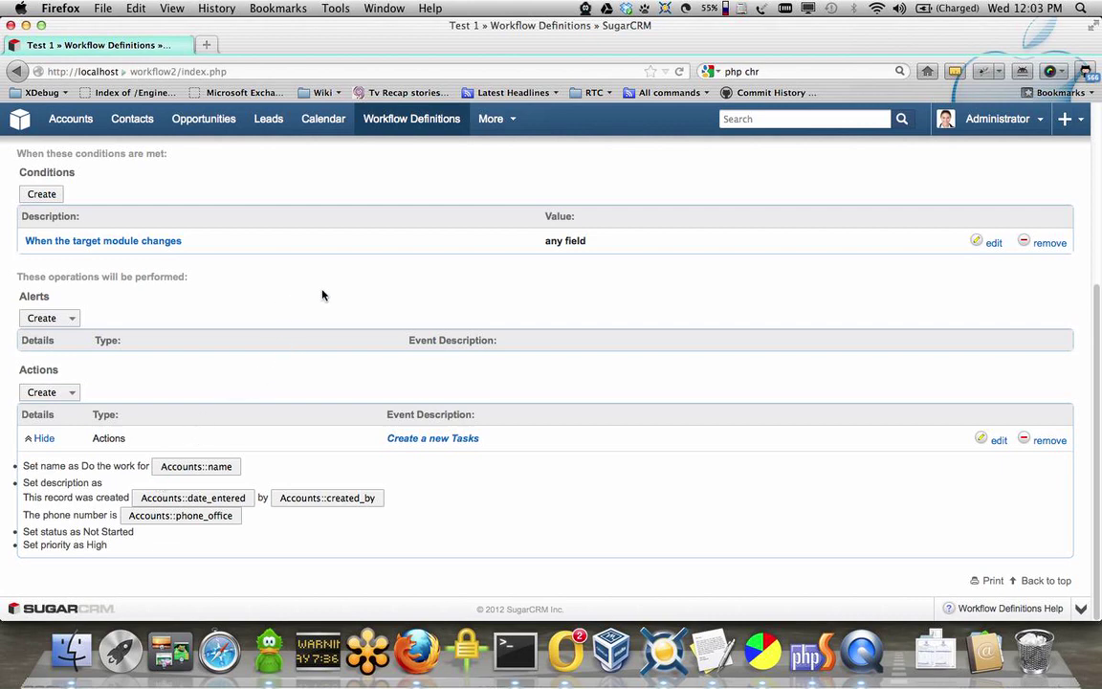
- Start creating an account in a new browser tab and name it Test 11
scroll(322, 296, "up", 5)
scroll(86, 132, "up", 2)
mouse_move(77, 126)
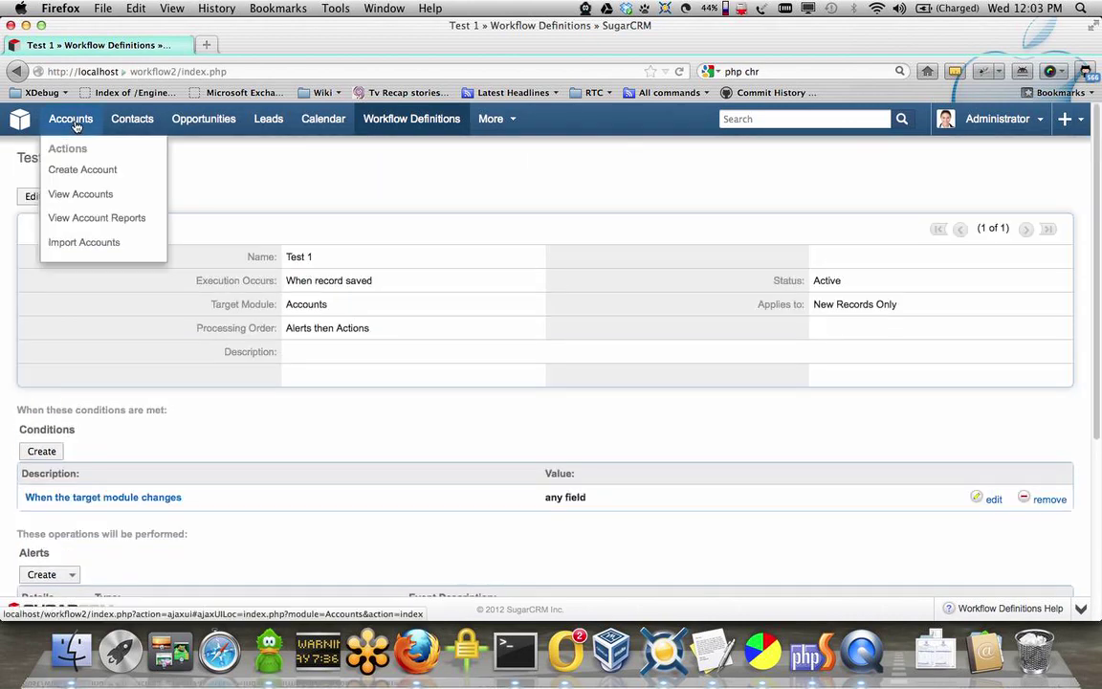
left_click(86, 169, "super")
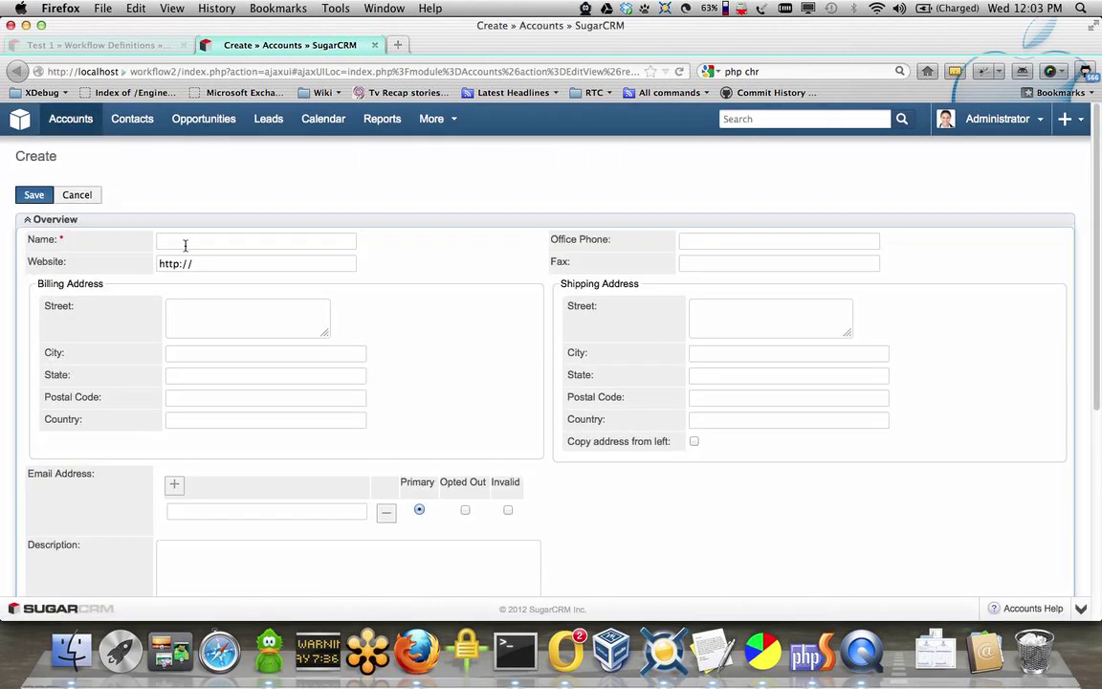
left_click(180, 243)
type("Test 11")
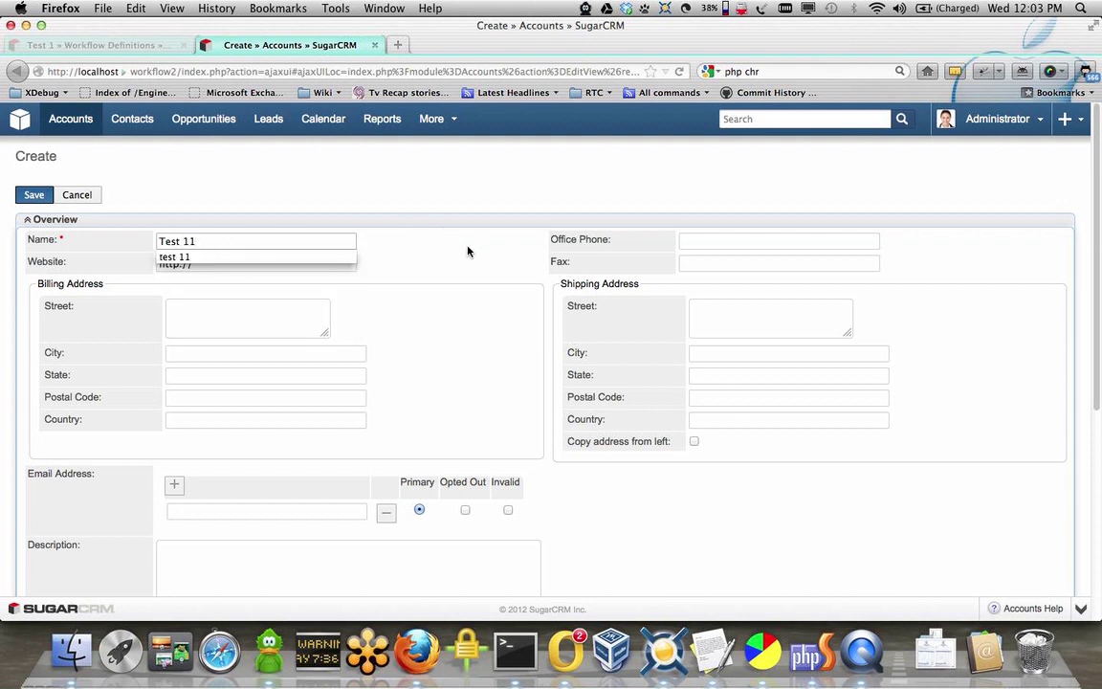
- Enter the account's office phone number and save the account
left_click(705, 240)
type("111-111-1111")
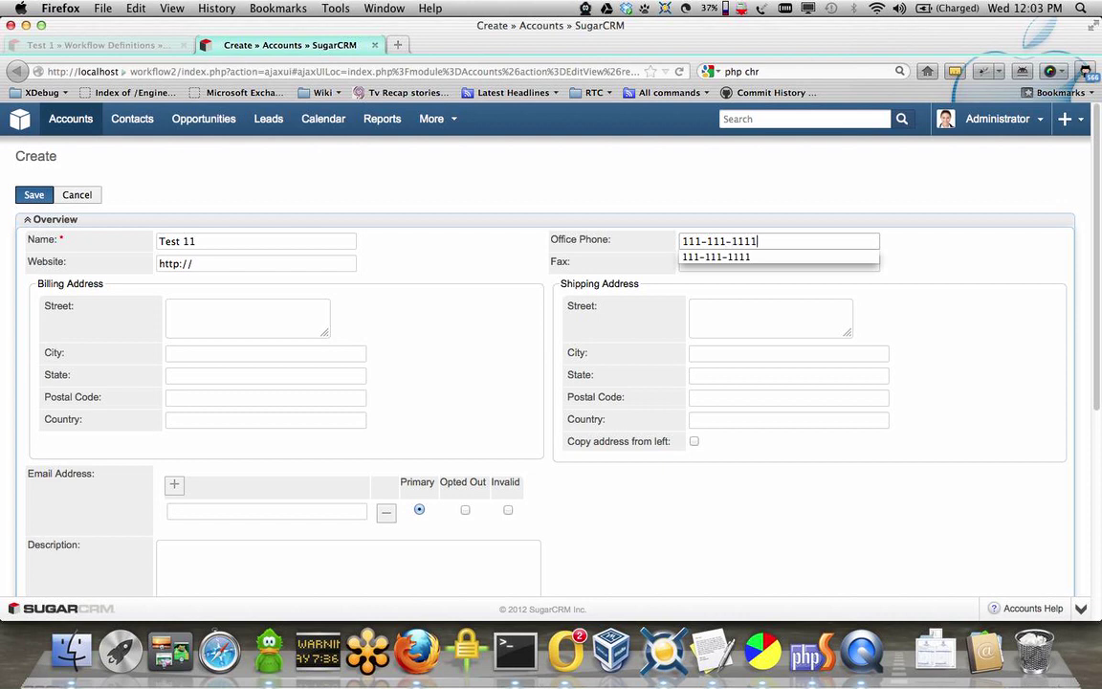
key("Escape")
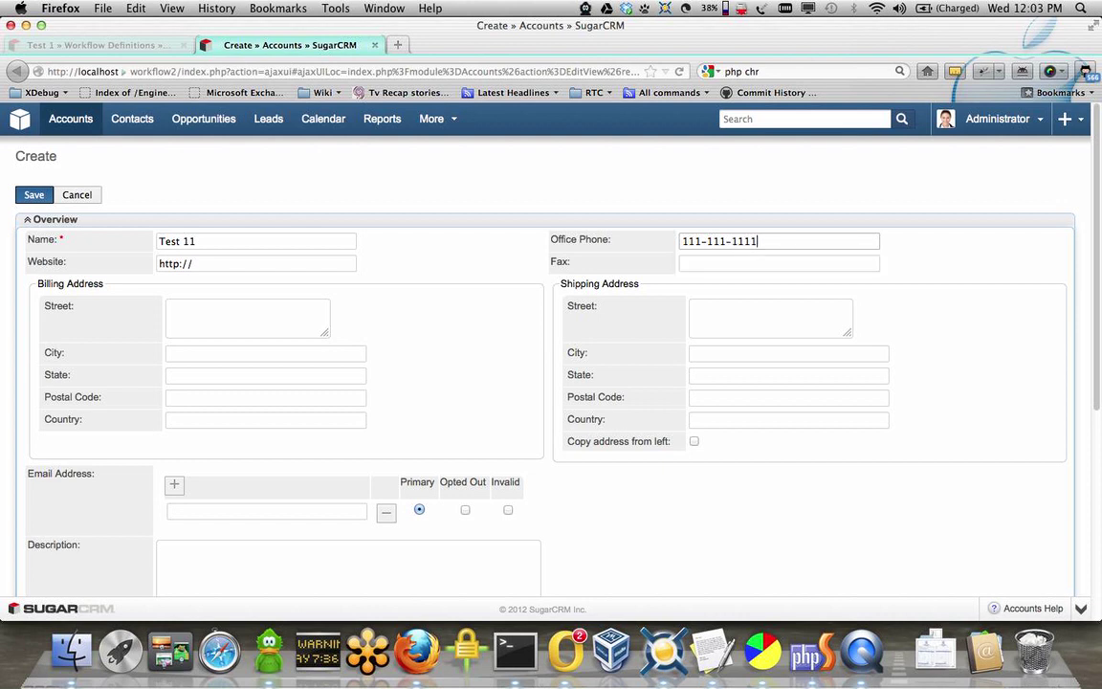
key("Tab")
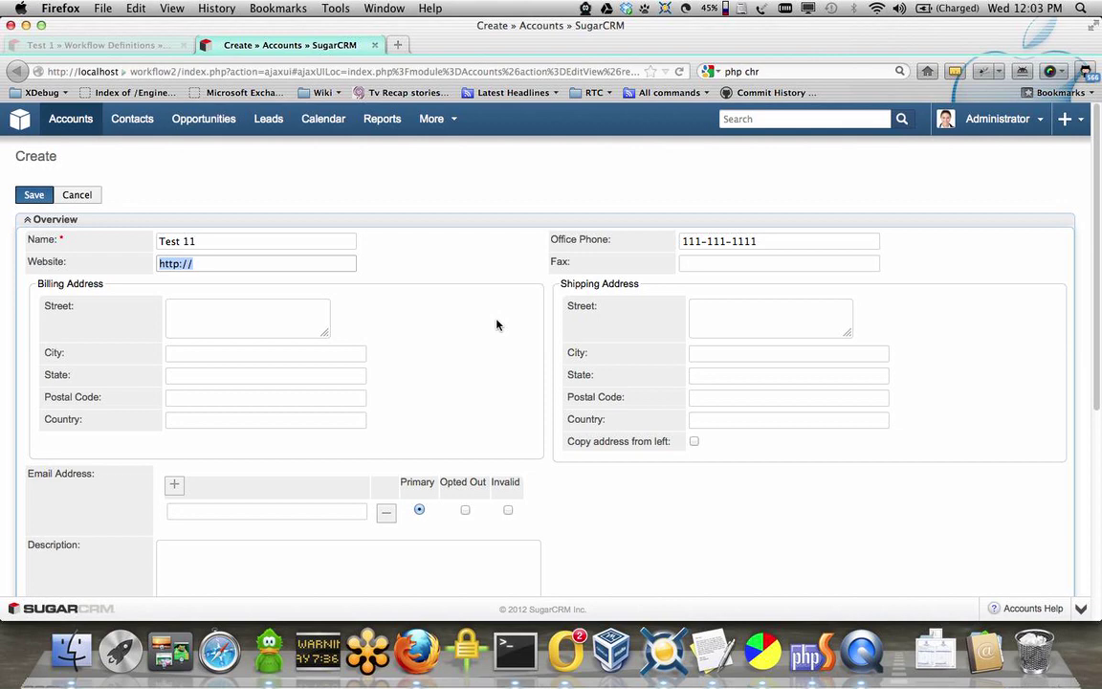
scroll(577, 341, "down", 5)
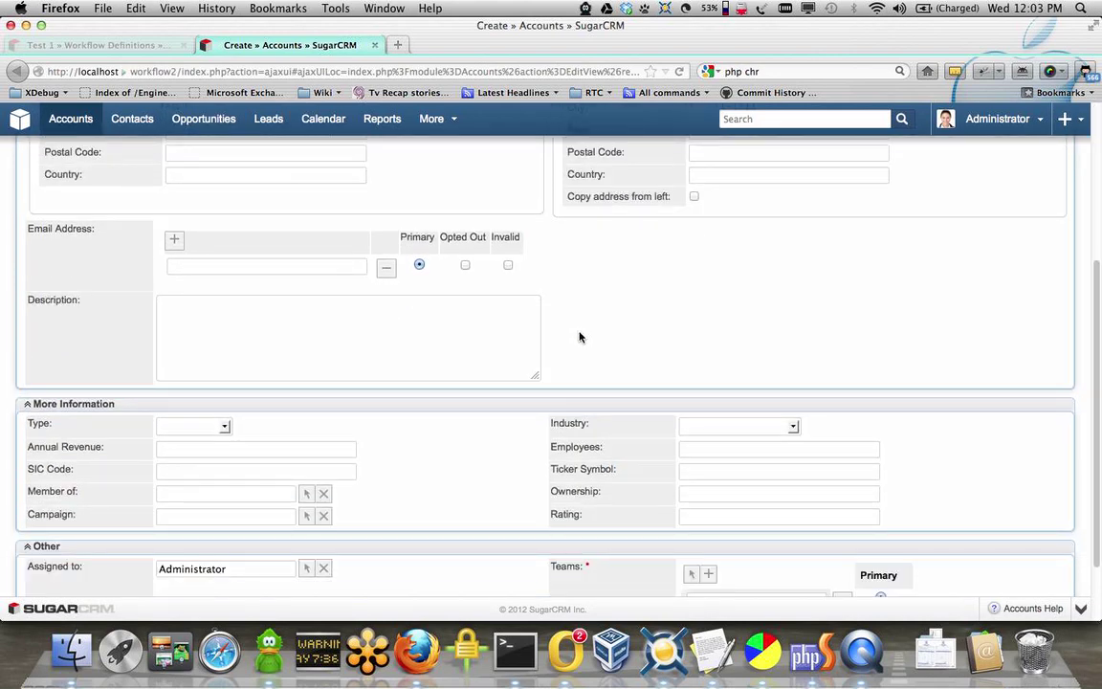
scroll(589, 318, "up", 5)
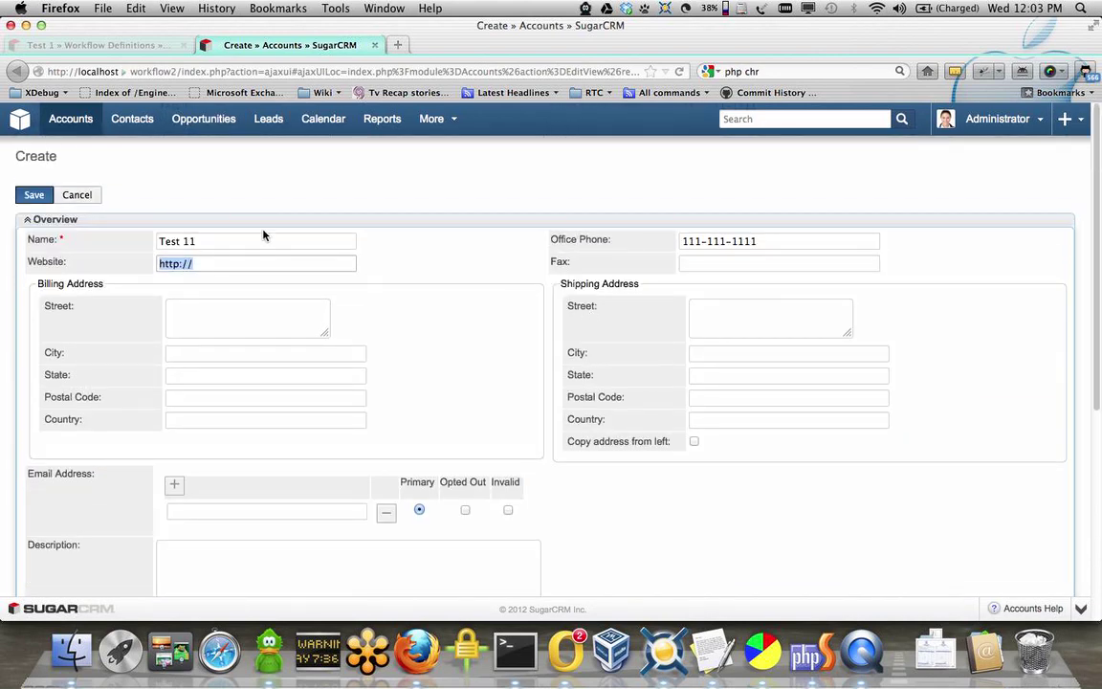
left_click(27, 195)
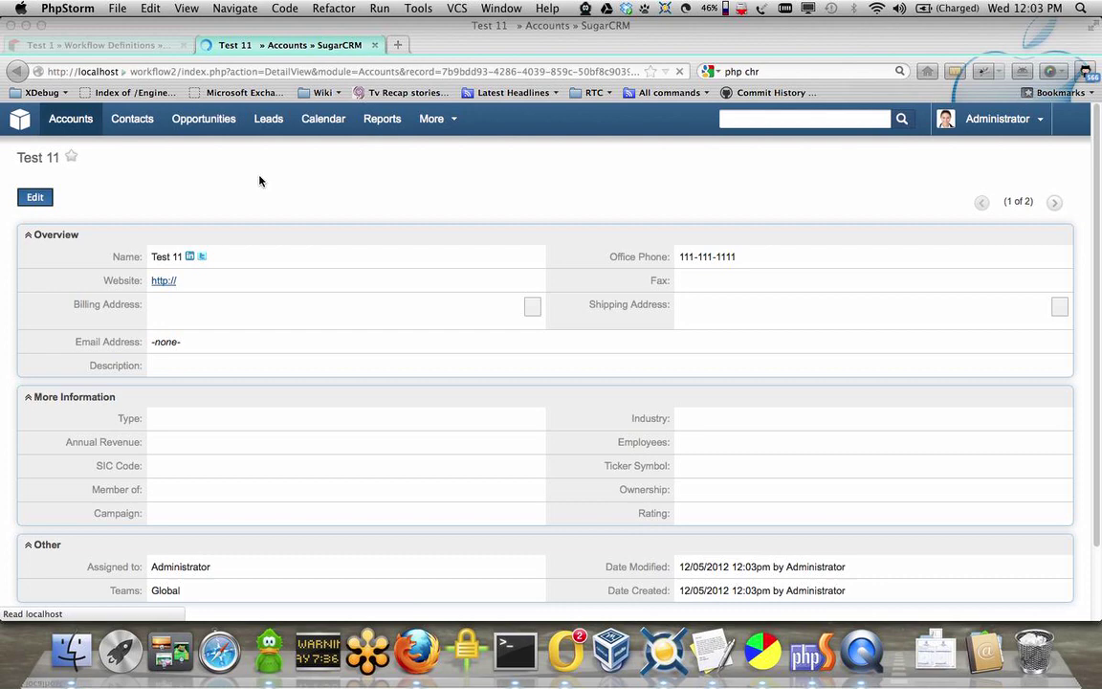
- Open the account's "Do the work for Test 11" task and examine the creation date and creator in its description
scroll(388, 423, "down", 5)
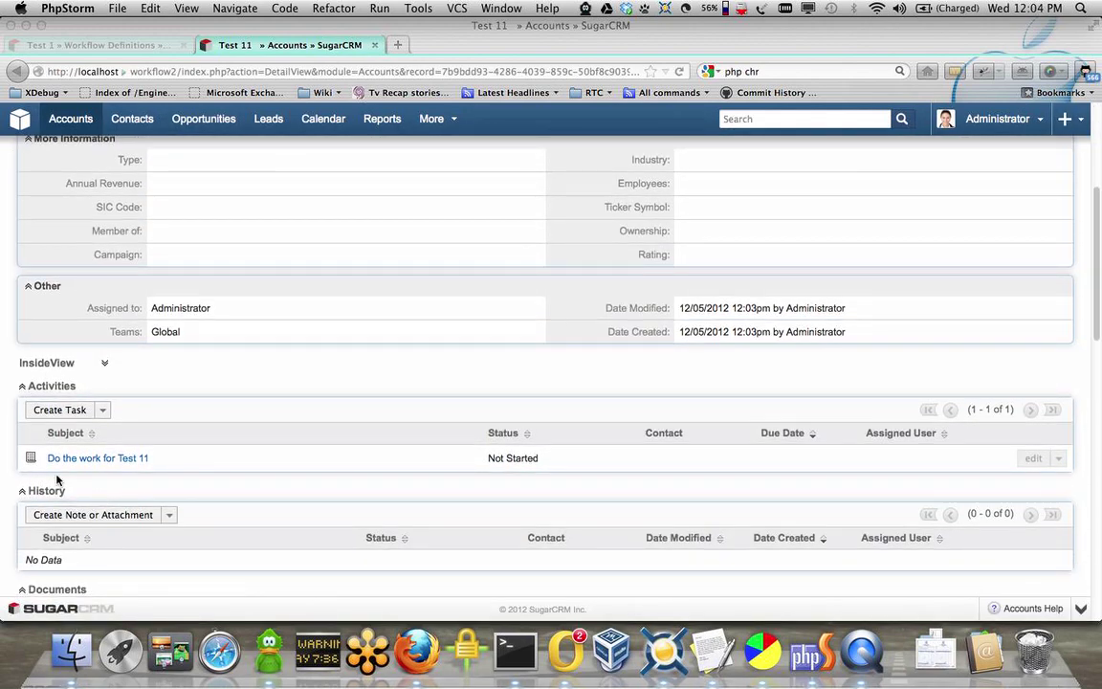
left_click(221, 462)
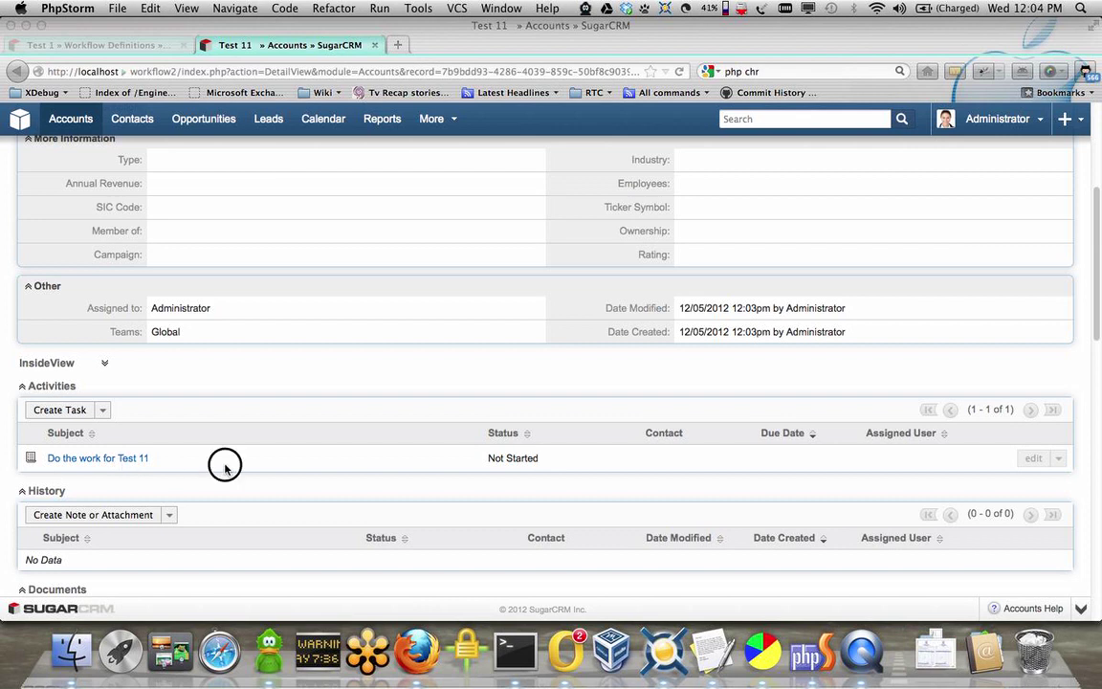
left_click(124, 460)
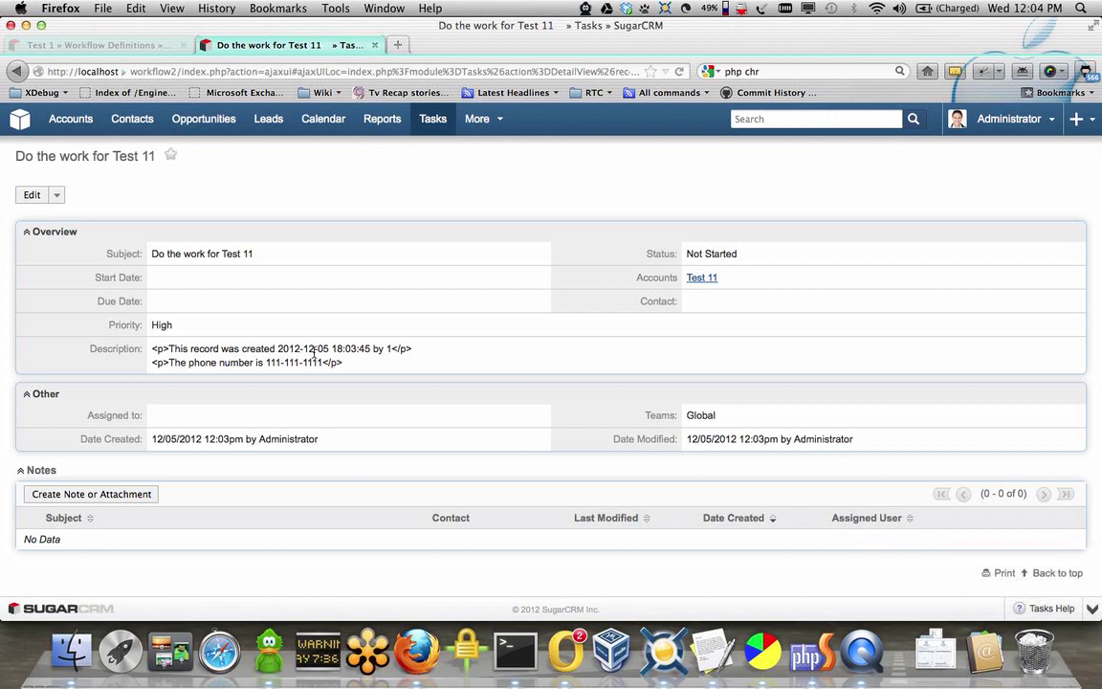
left_click_drag(278, 348, 370, 348)
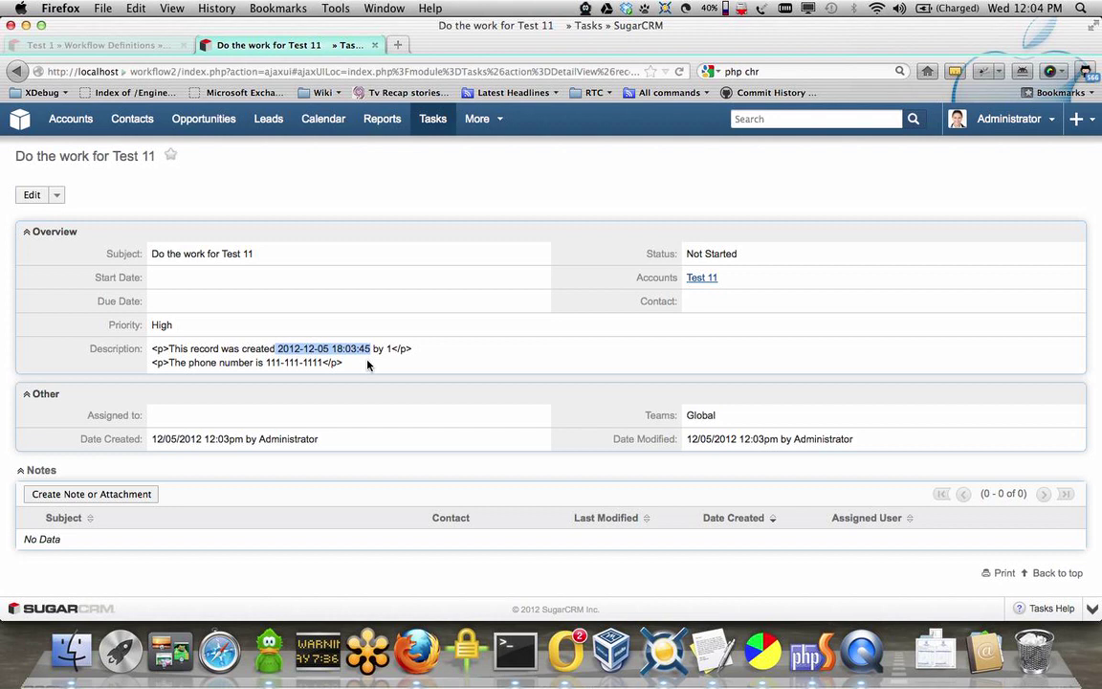
left_click_drag(386, 348, 399, 348)
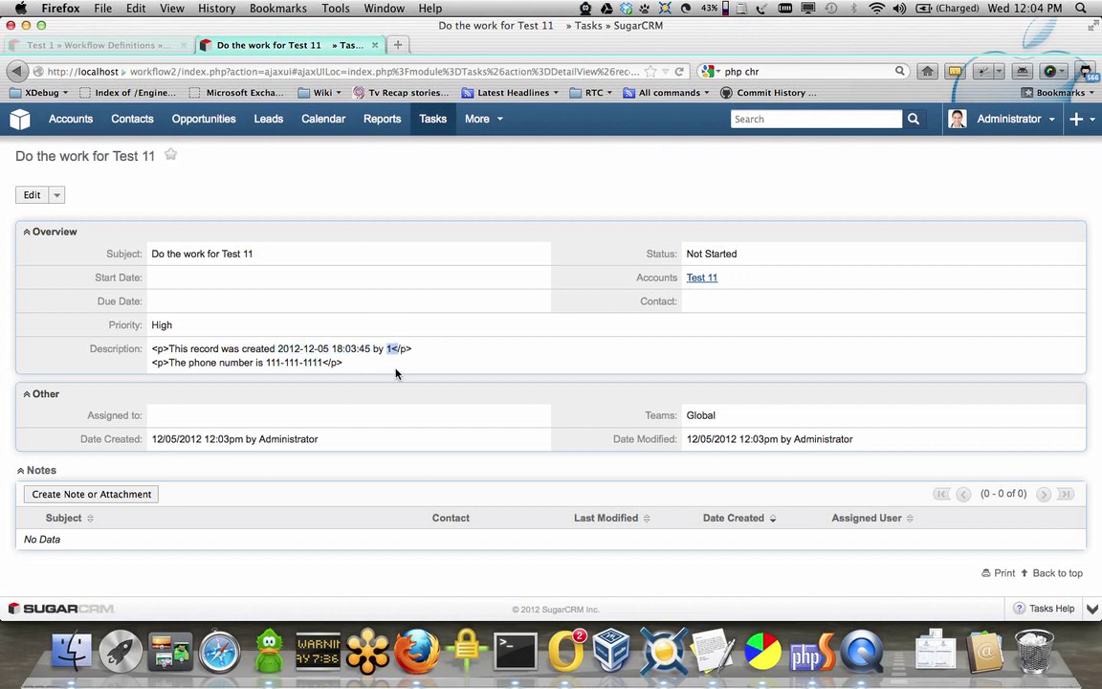